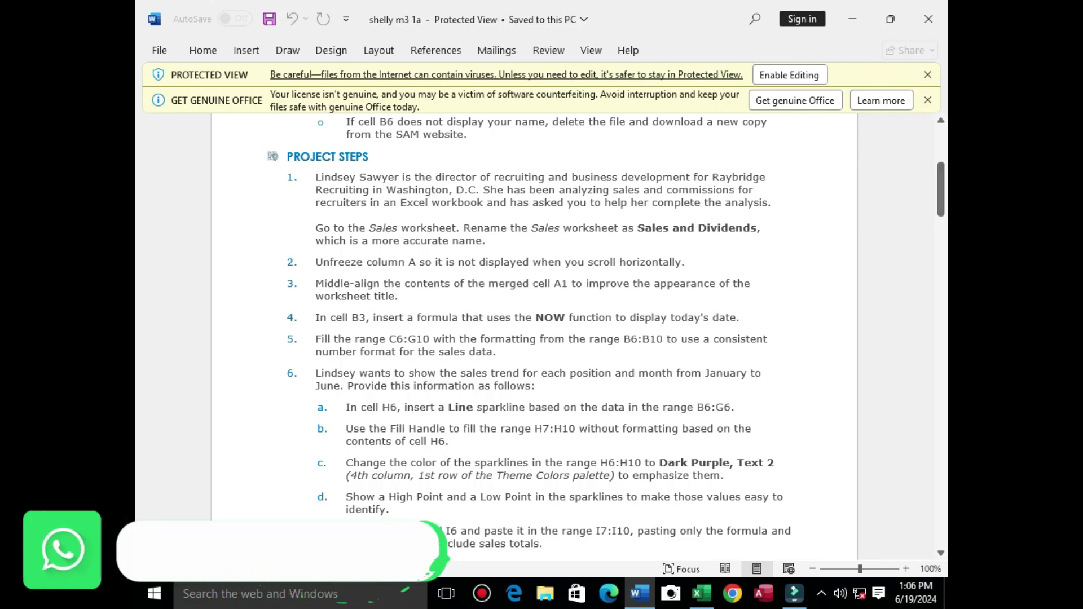
- Read the project title and the first Getting Started instruction in the Word document
{"action": "left_click_drag", "start_coordinate": [941, 189], "coordinate": [940, 154]}
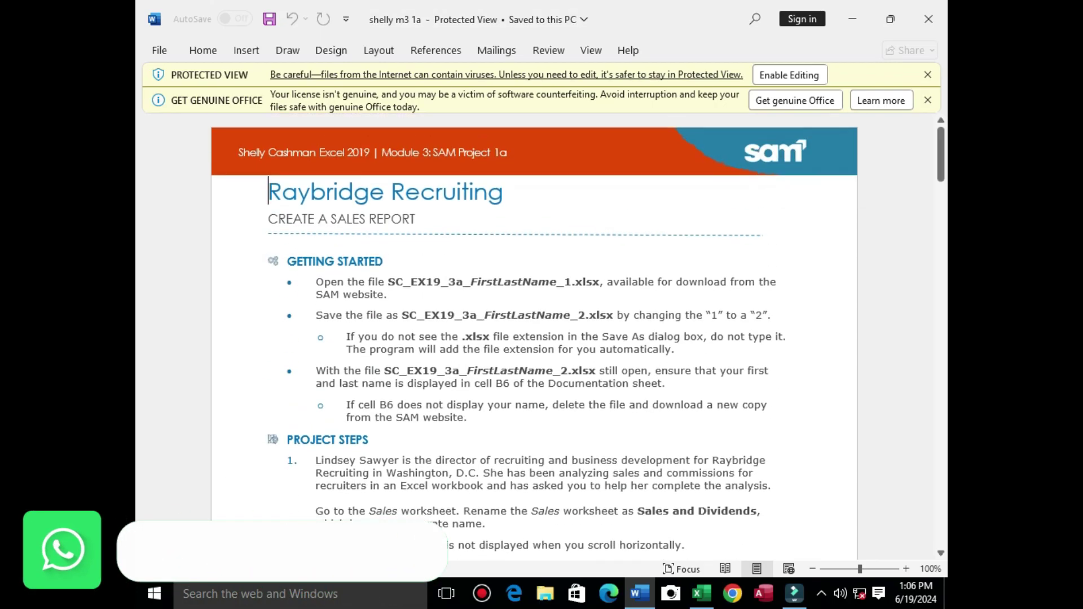
{"action": "left_click_drag", "start_coordinate": [238, 152], "coordinate": [512, 152]}
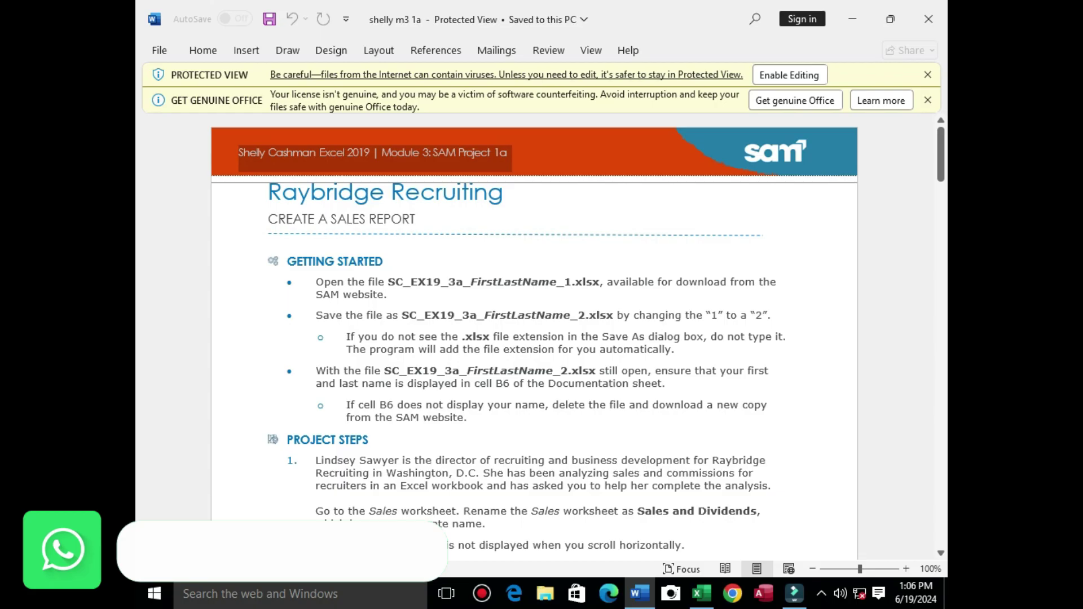
{"action": "left_click_drag", "start_coordinate": [269, 192], "coordinate": [514, 192]}
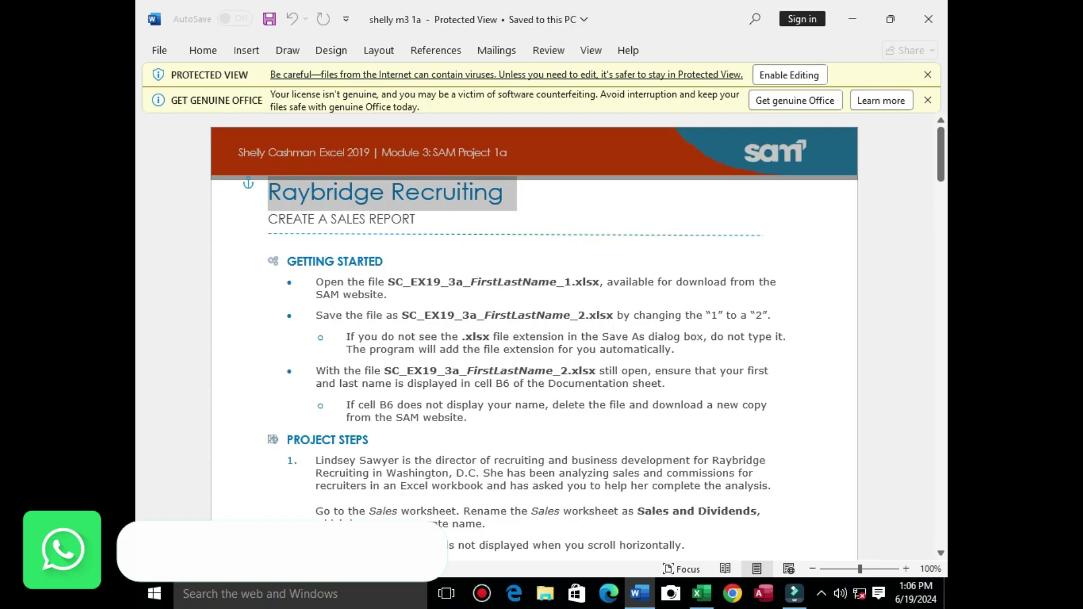
{"action": "left_click_drag", "start_coordinate": [316, 282], "coordinate": [392, 296]}
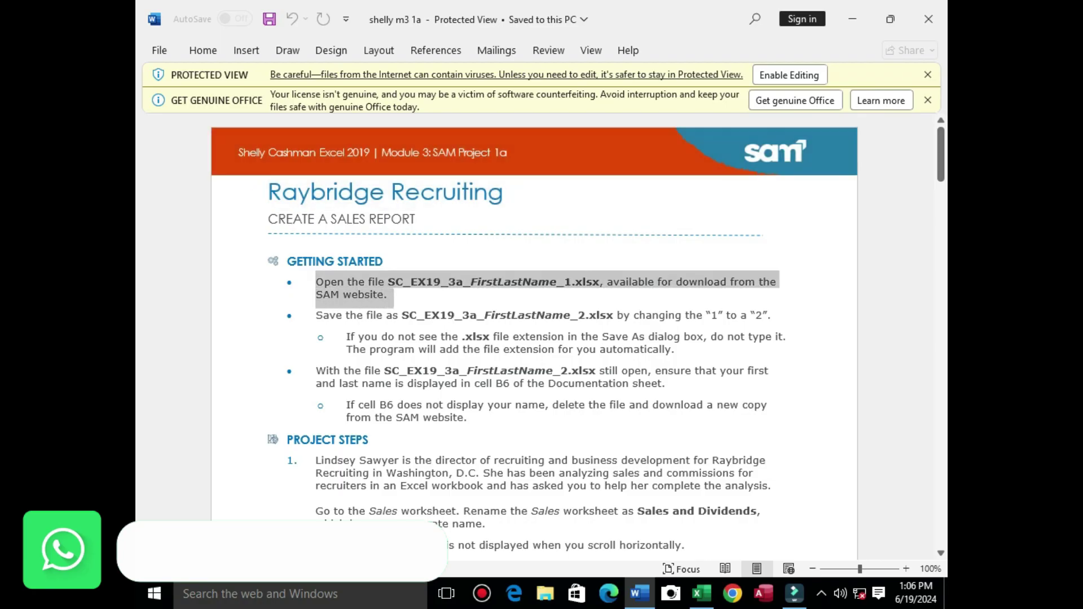
- Switch to the Excel workbook, show its Documentation sheet and enable editing of the file
{"action": "left_click", "coordinate": [701, 593]}
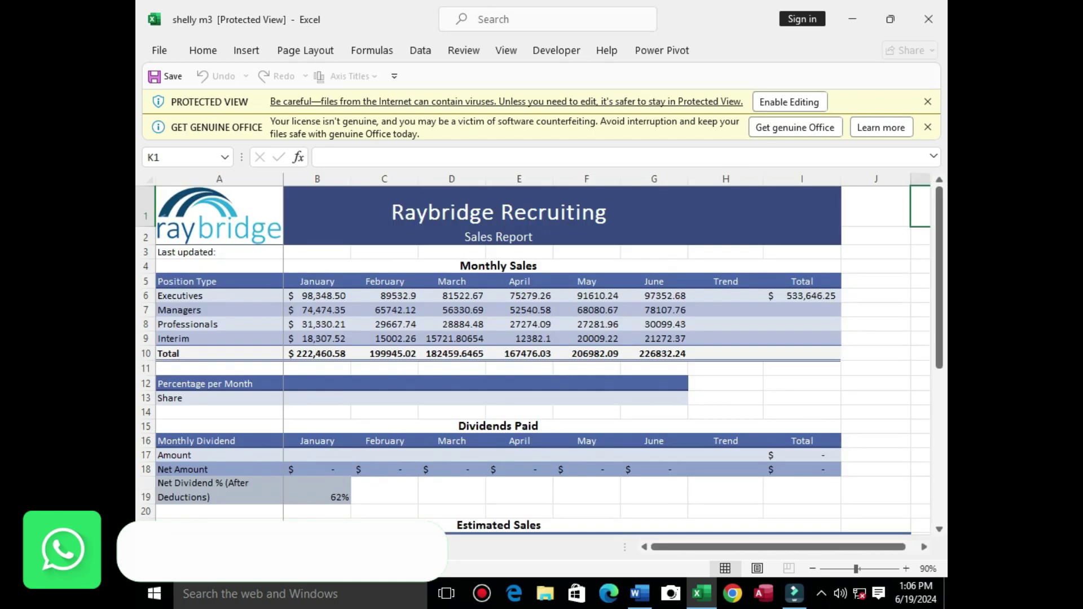
{"action": "left_click", "coordinate": [223, 548]}
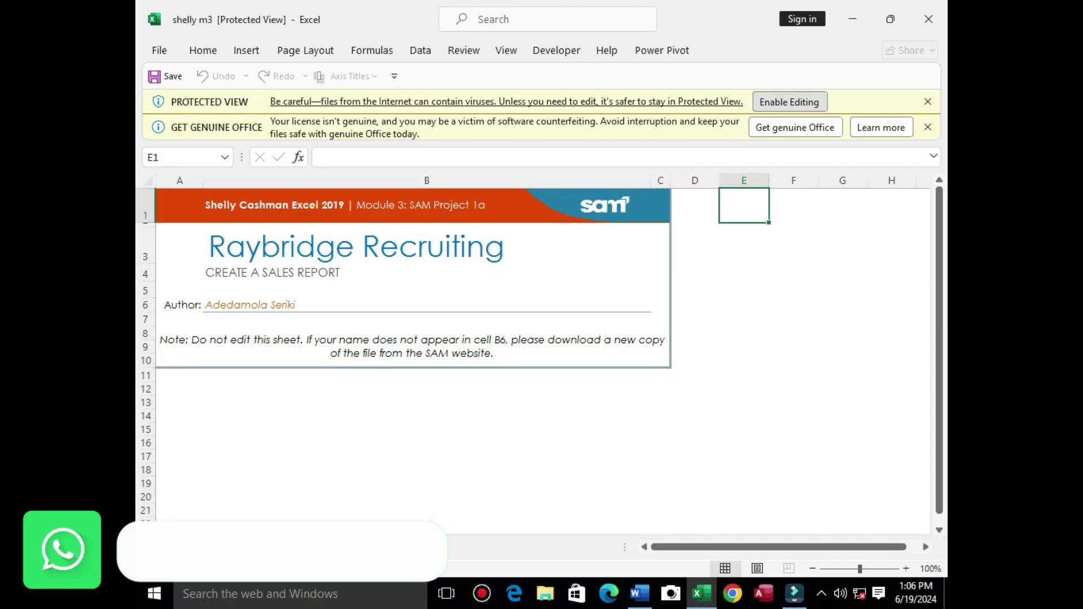
{"action": "left_click", "coordinate": [789, 102]}
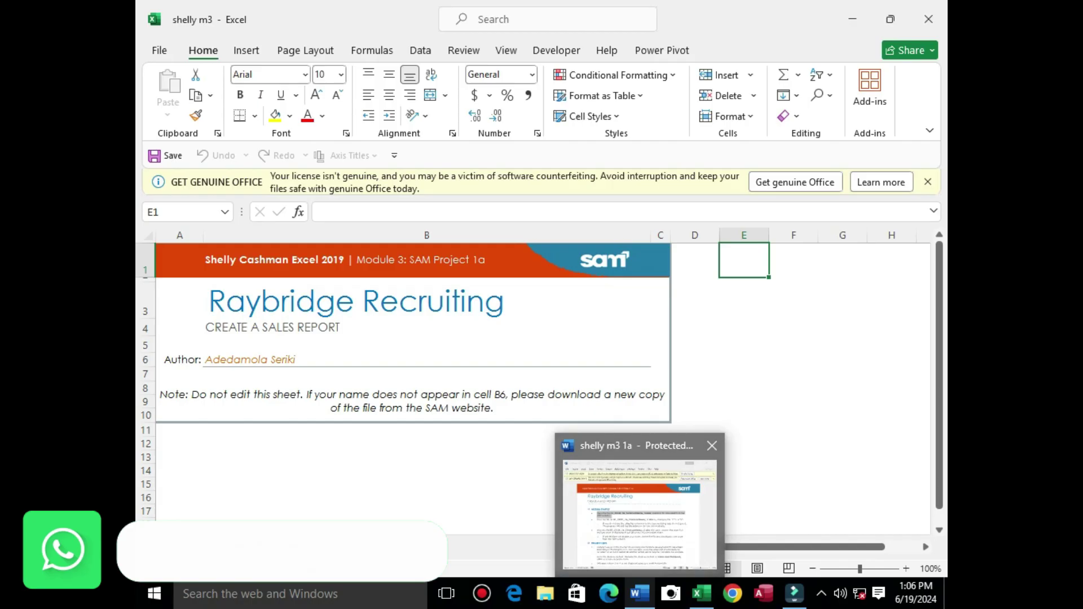
- Switch to the Word instructions, read project step 1 and copy the new worksheet name "Sales and Dividends"
{"action": "left_click", "coordinate": [639, 593]}
{"action": "left_click_drag", "start_coordinate": [941, 153], "coordinate": [940, 184]}
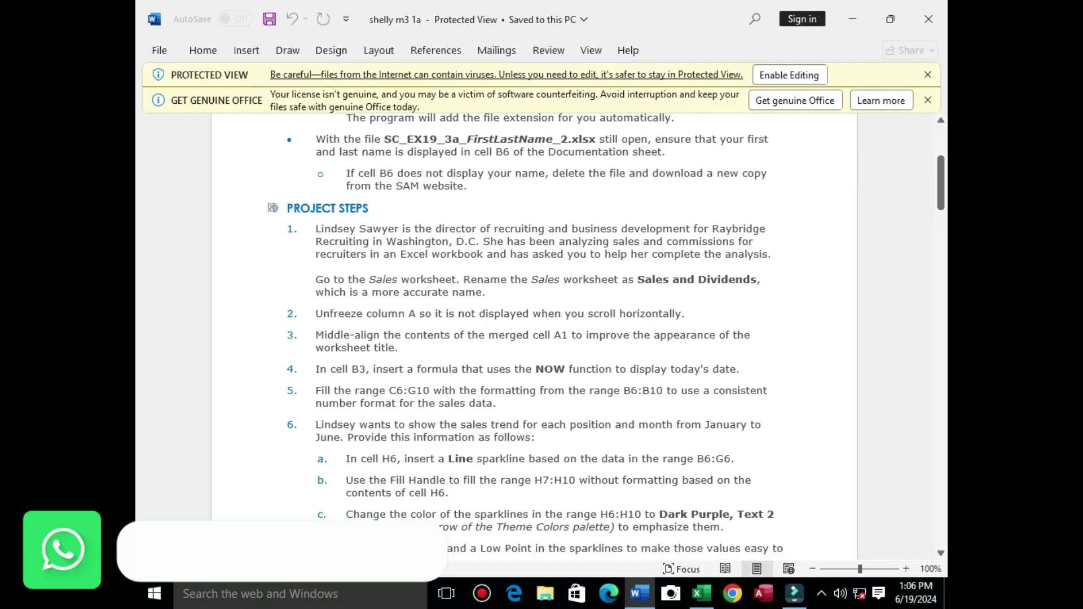
{"action": "left_click_drag", "start_coordinate": [315, 228], "coordinate": [725, 254]}
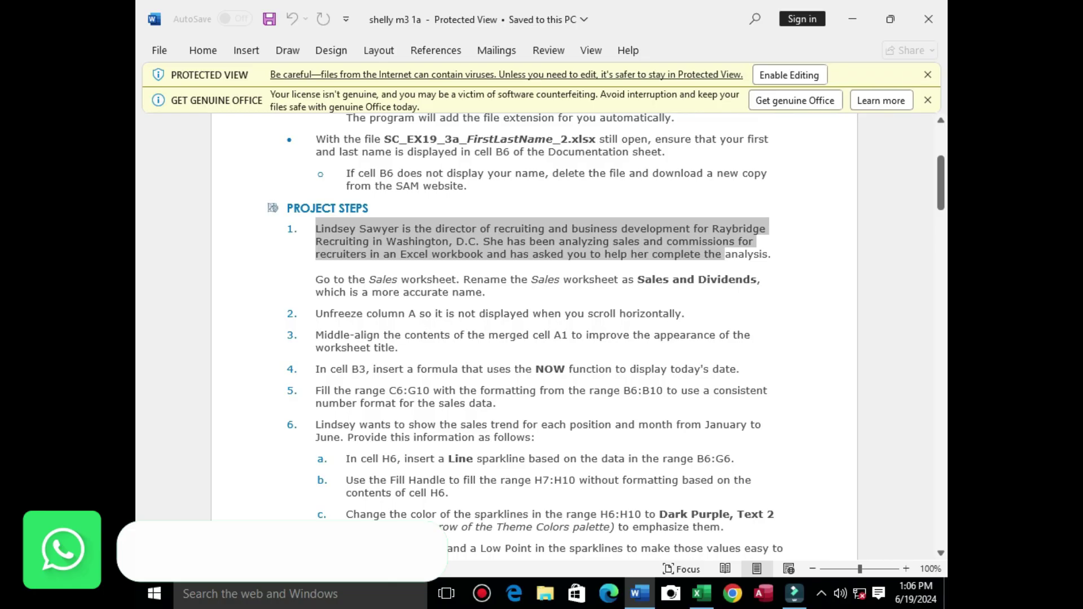
{"action": "left_click_drag", "start_coordinate": [315, 279], "coordinate": [483, 292]}
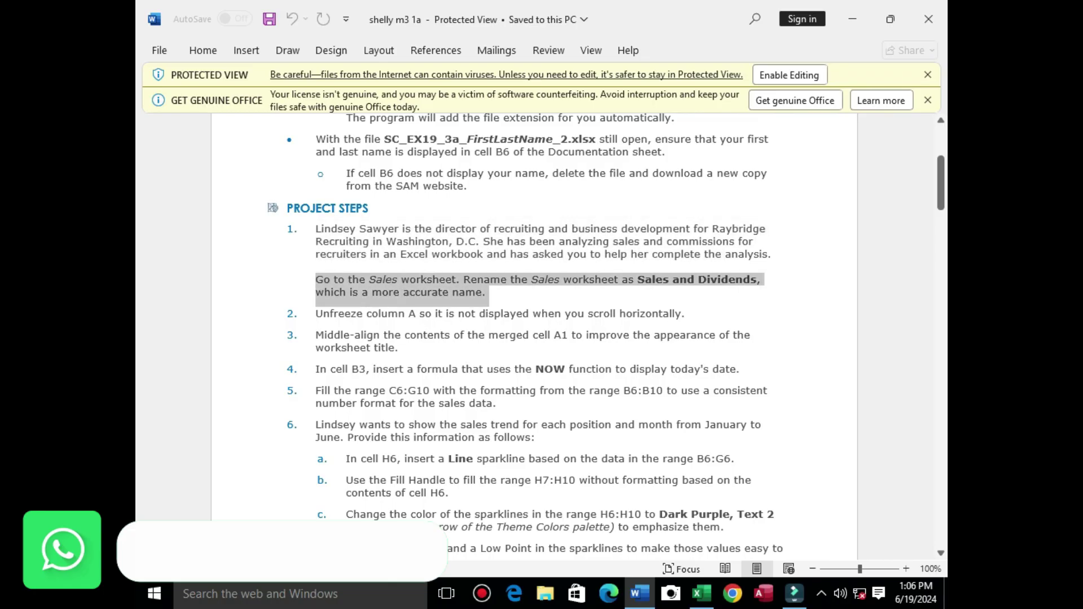
{"action": "left_click", "coordinate": [489, 291]}
{"action": "left_click_drag", "start_coordinate": [637, 279], "coordinate": [756, 279]}
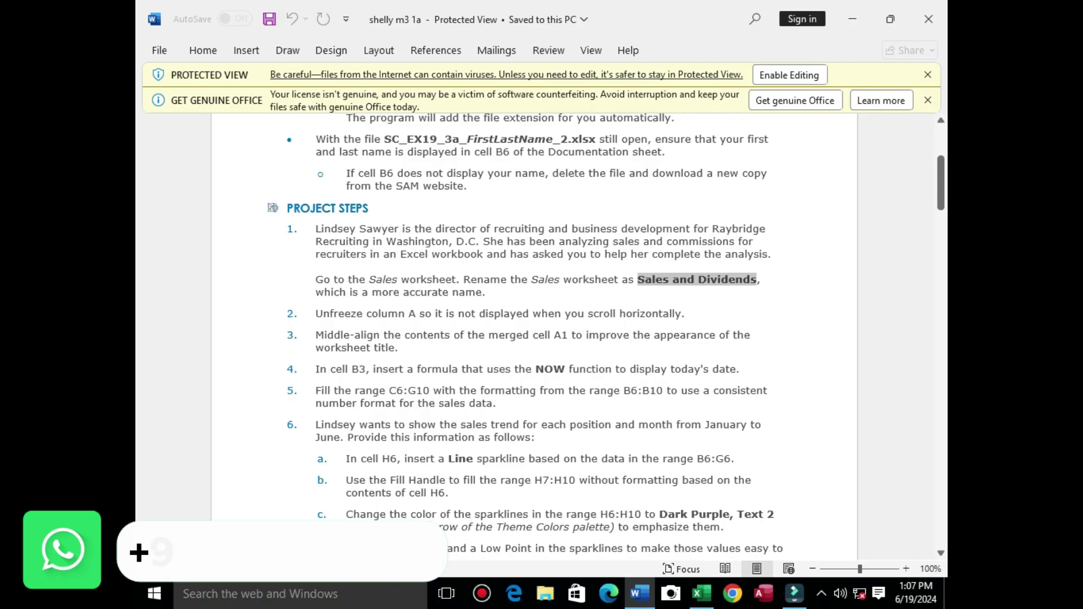
{"action": "right_click", "coordinate": [728, 279]}
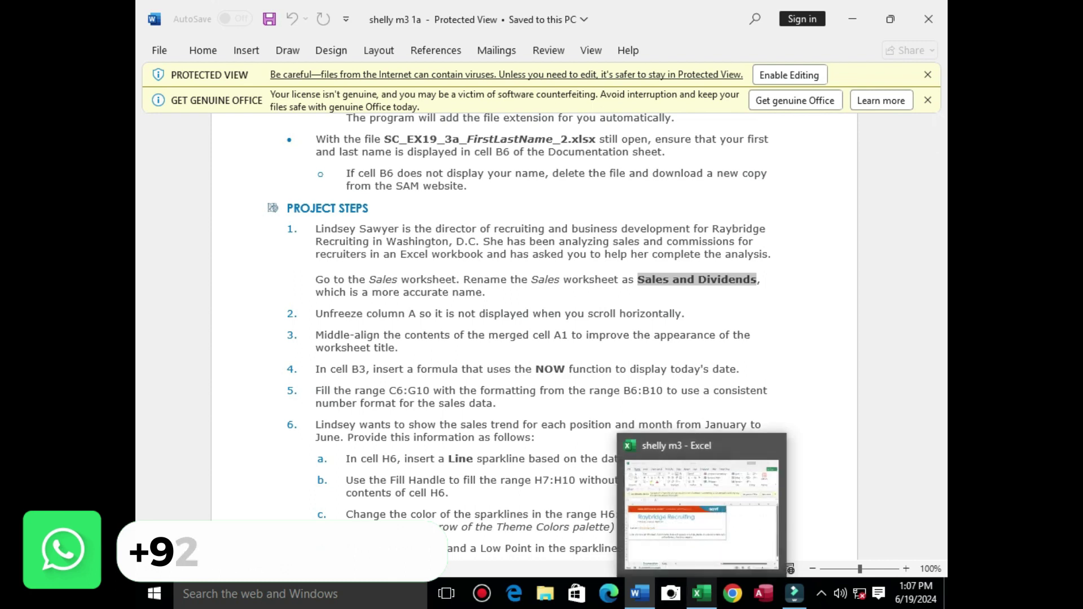
- Switch to the Excel workbook and rename the Sales worksheet as "Sales and Dividends"
{"action": "left_click", "coordinate": [702, 594]}
{"action": "key", "text": "ctrl+Page_Down"}
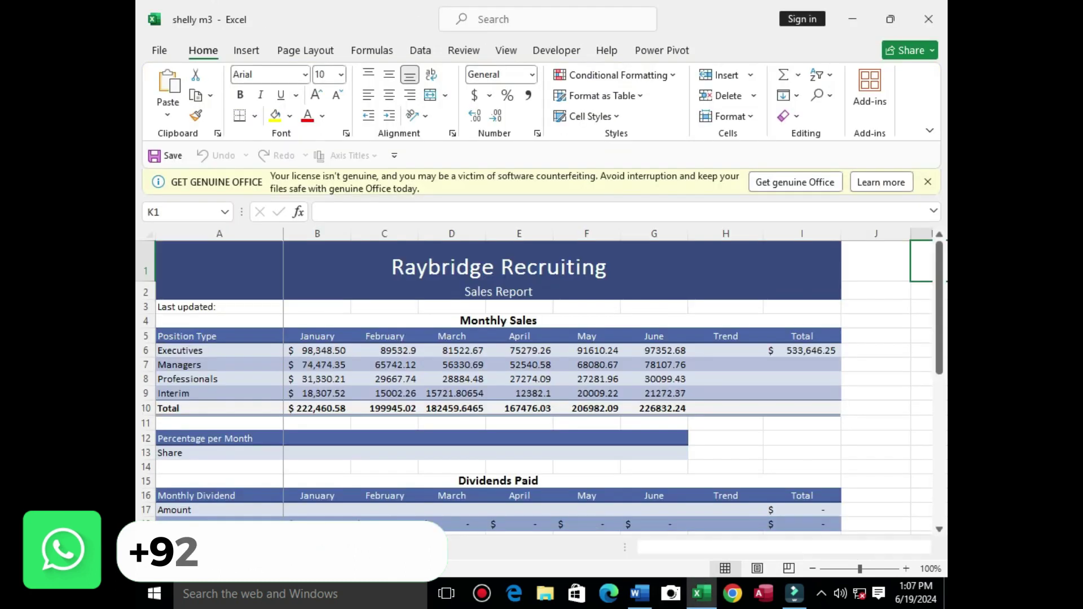
{"action": "right_click", "coordinate": [328, 545]}
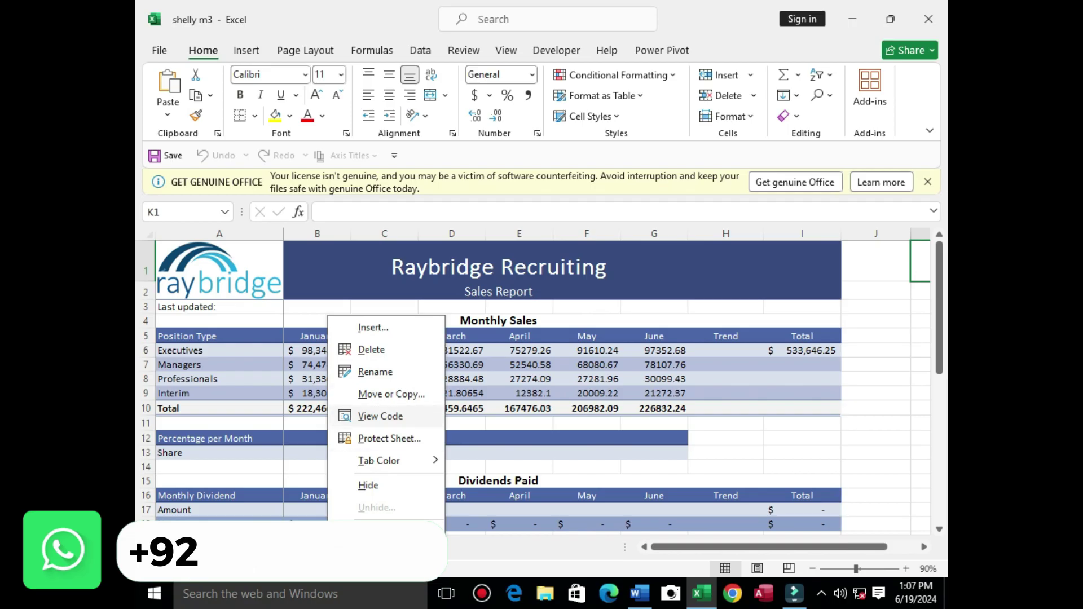
{"action": "left_click", "coordinate": [375, 372]}
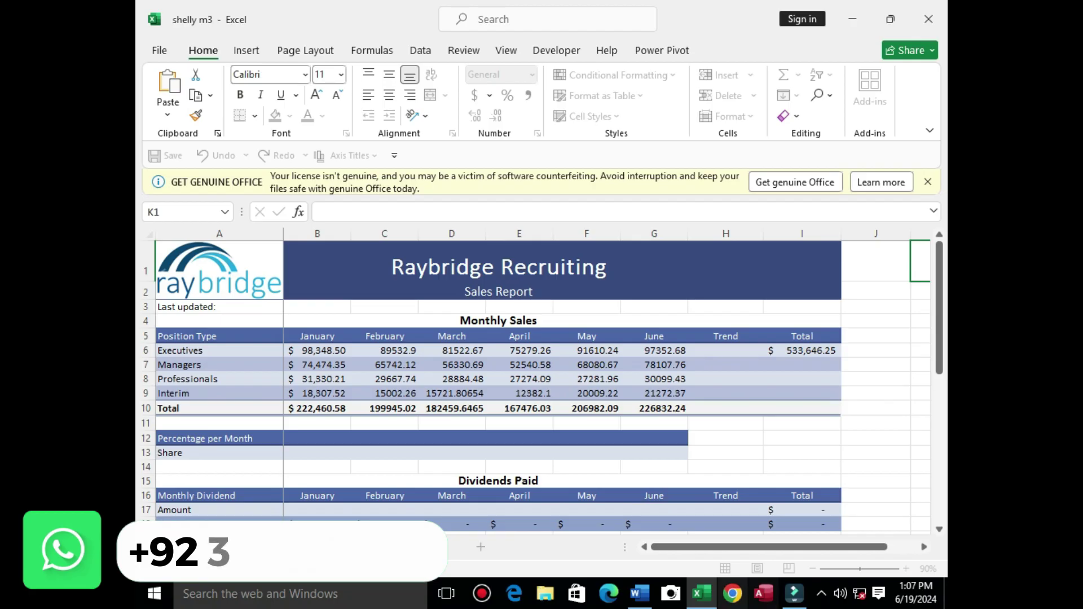
- Read project step 2 in the Word instructions, and unfreeze column A on the sales worksheet in Excel
{"action": "left_click", "coordinate": [639, 593]}
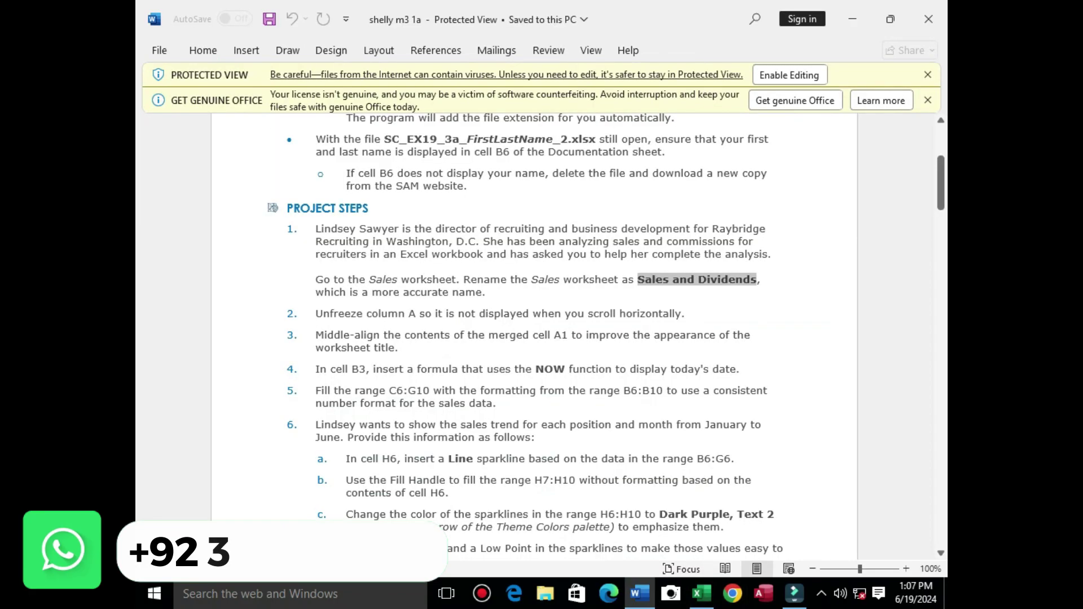
{"action": "left_click_drag", "start_coordinate": [316, 314], "coordinate": [691, 314]}
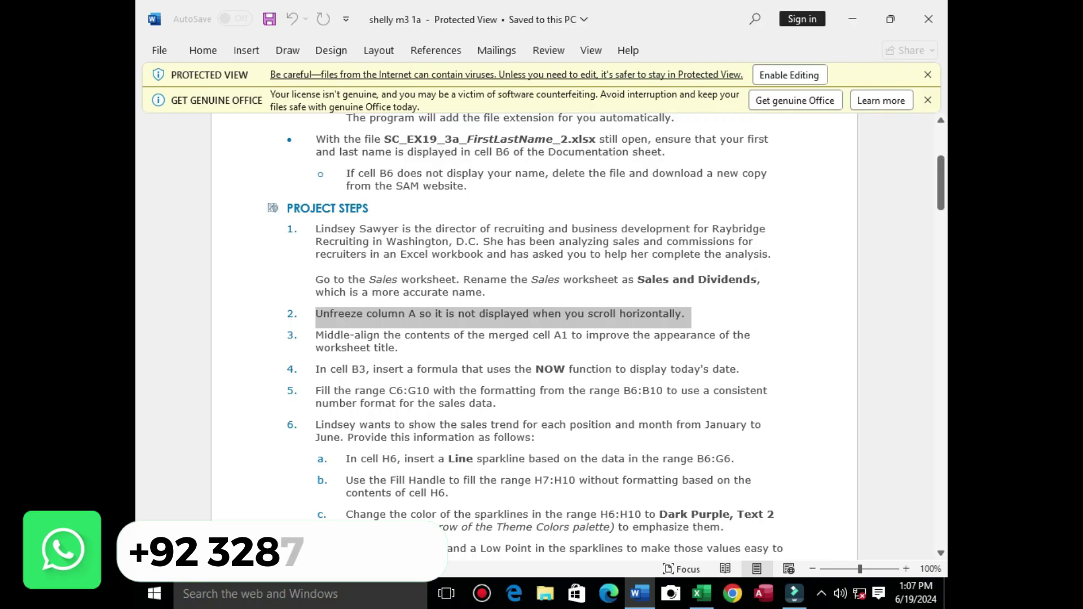
{"action": "left_click", "coordinate": [701, 593]}
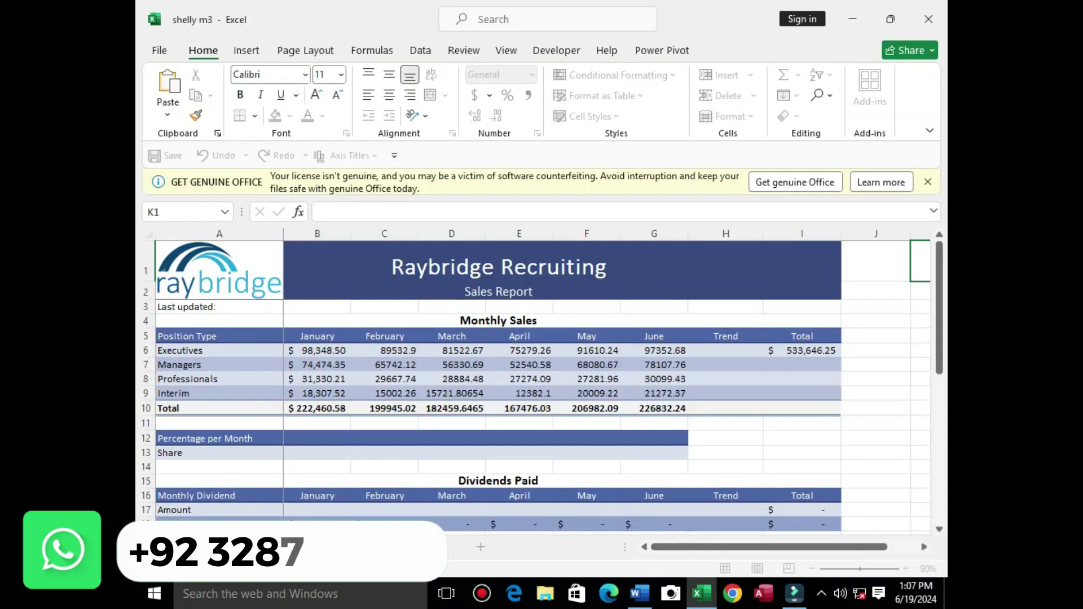
{"action": "left_click", "coordinate": [219, 233]}
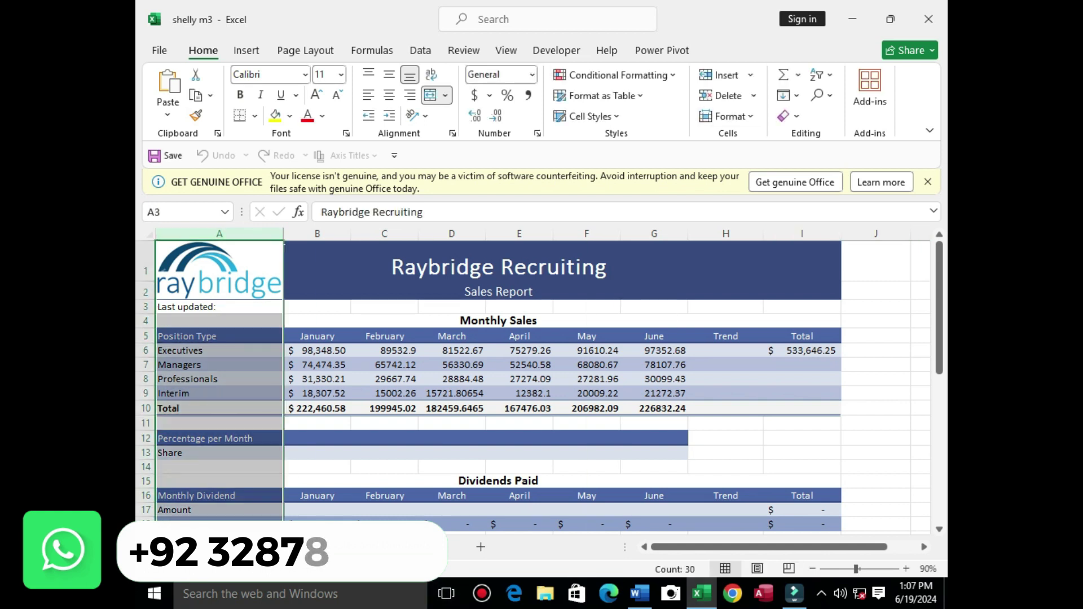
{"action": "left_click", "coordinate": [464, 50]}
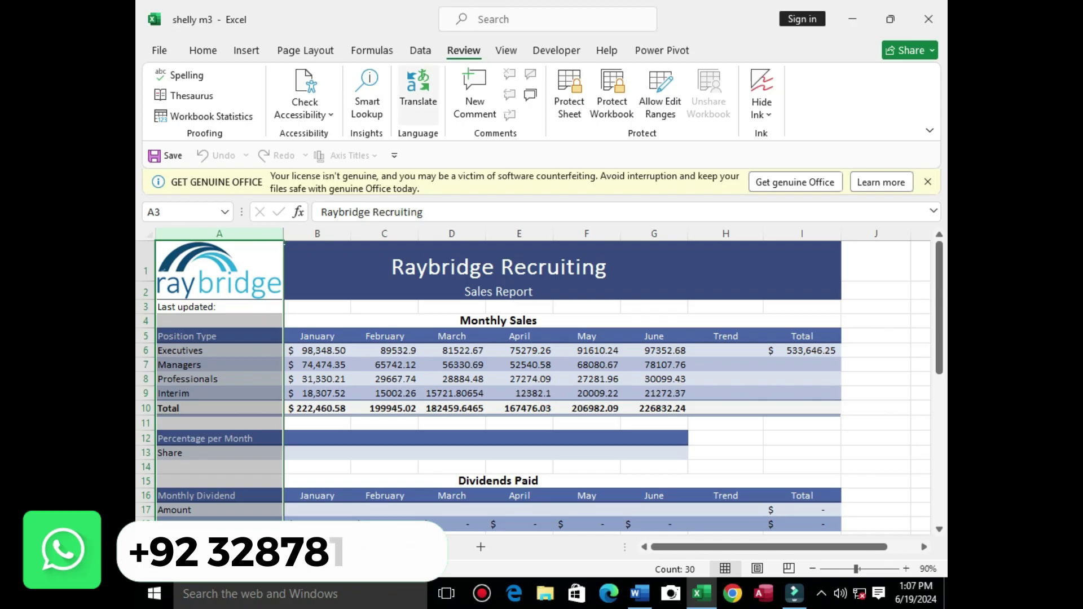
{"action": "key", "text": "alt+w"}
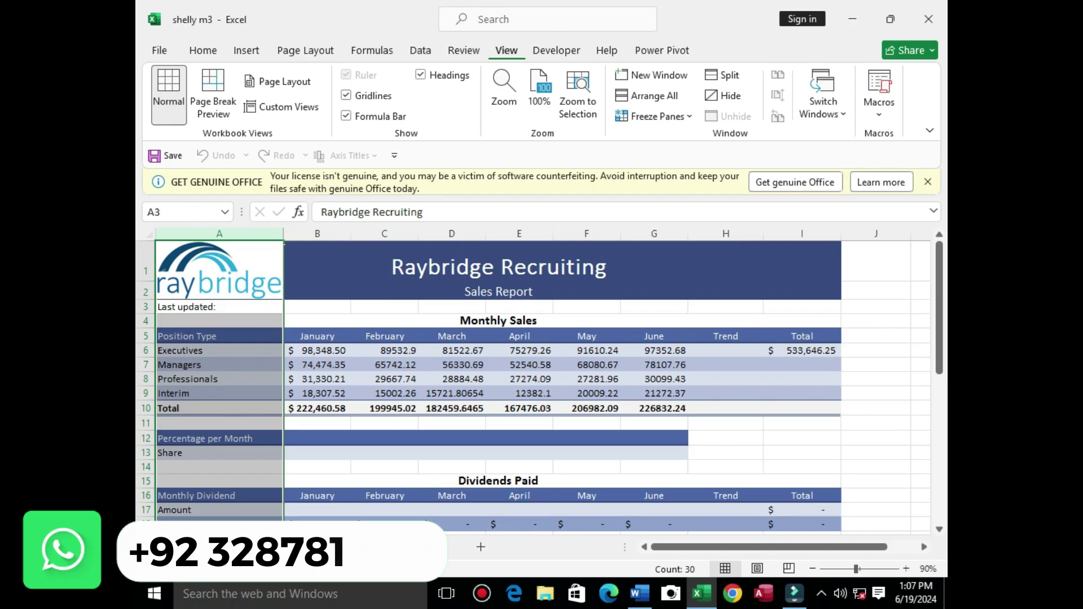
{"action": "key", "text": "alt+w"}
{"action": "key", "text": "f"}
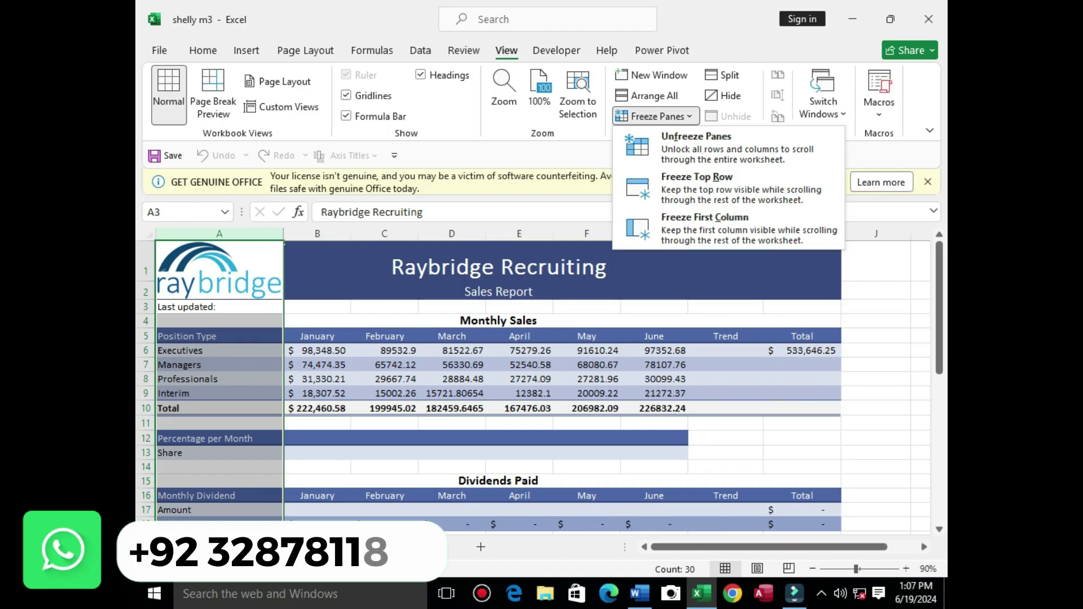
{"action": "left_click", "coordinate": [728, 147]}
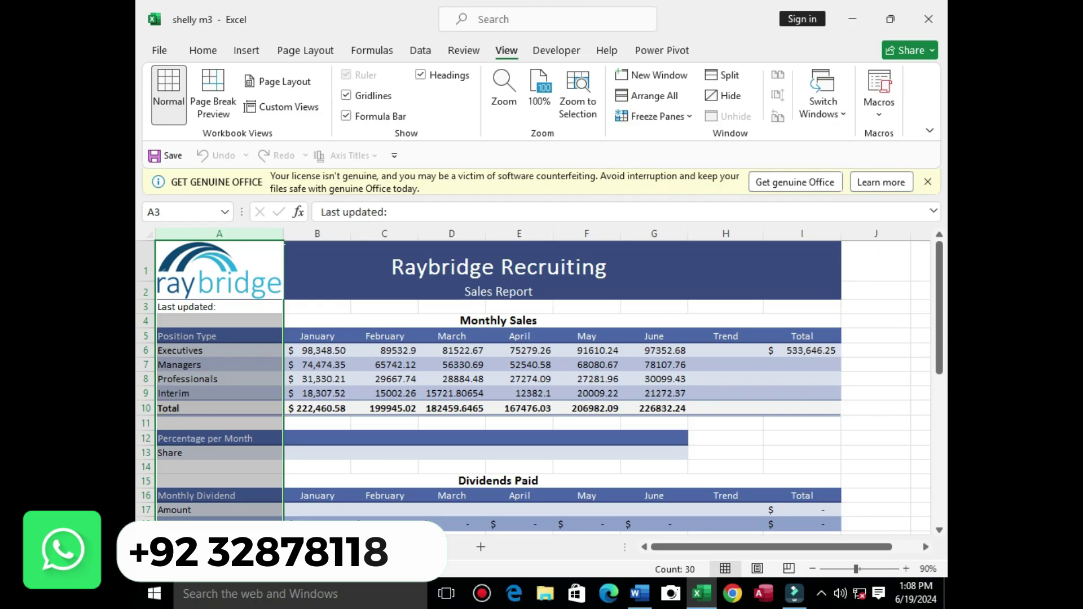
- Switch to the Word instructions and read project step 3 about aligning the merged title cell
{"action": "mouse_move", "coordinate": [639, 593]}
{"action": "left_click", "coordinate": [637, 502]}
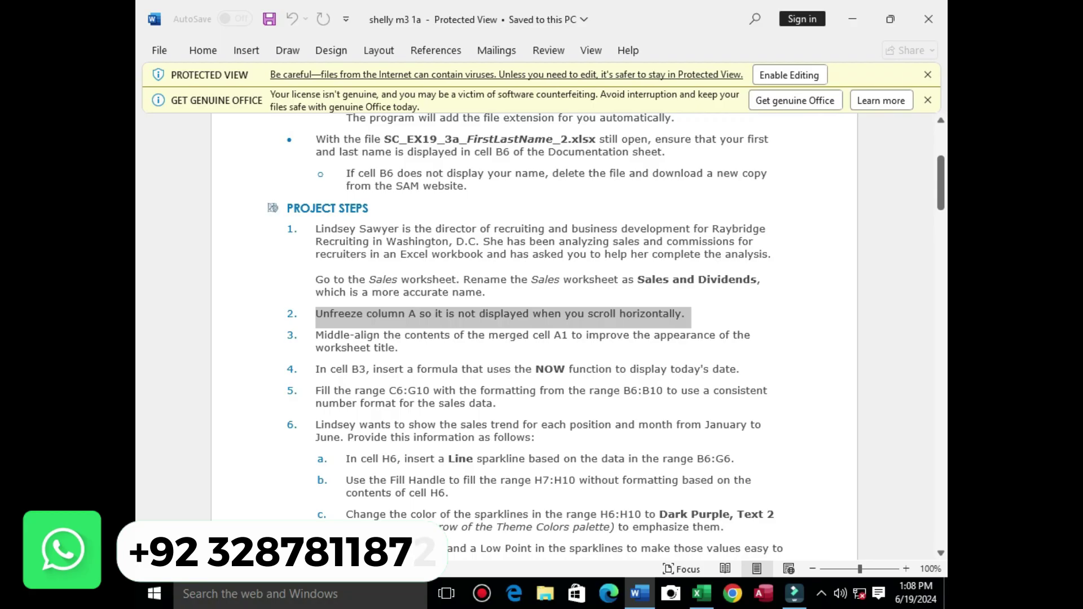
{"action": "left_click_drag", "start_coordinate": [315, 335], "coordinate": [394, 348]}
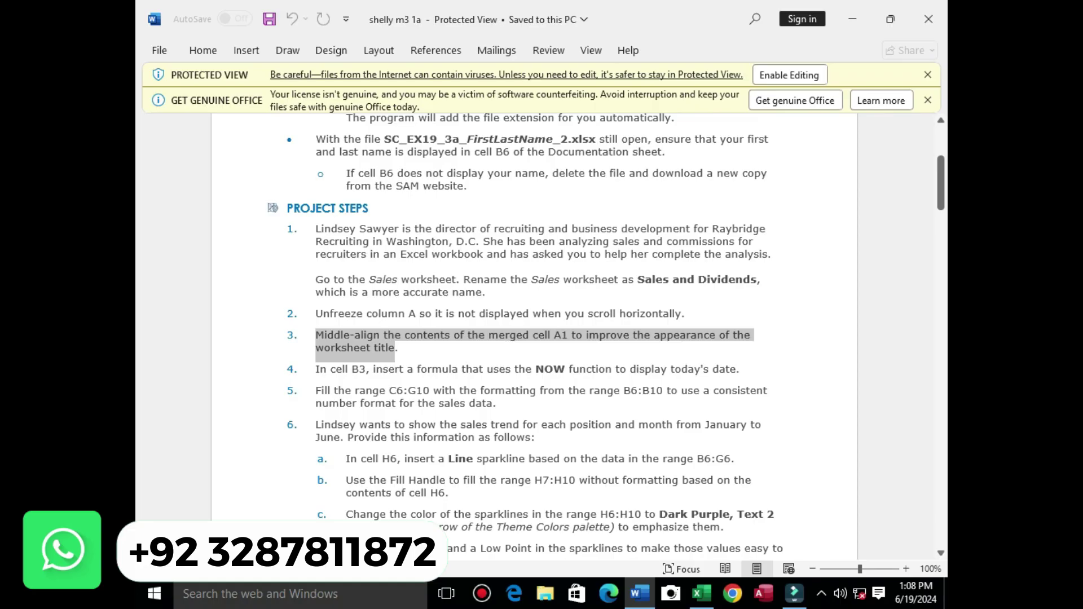
{"action": "left_click", "coordinate": [398, 348]}
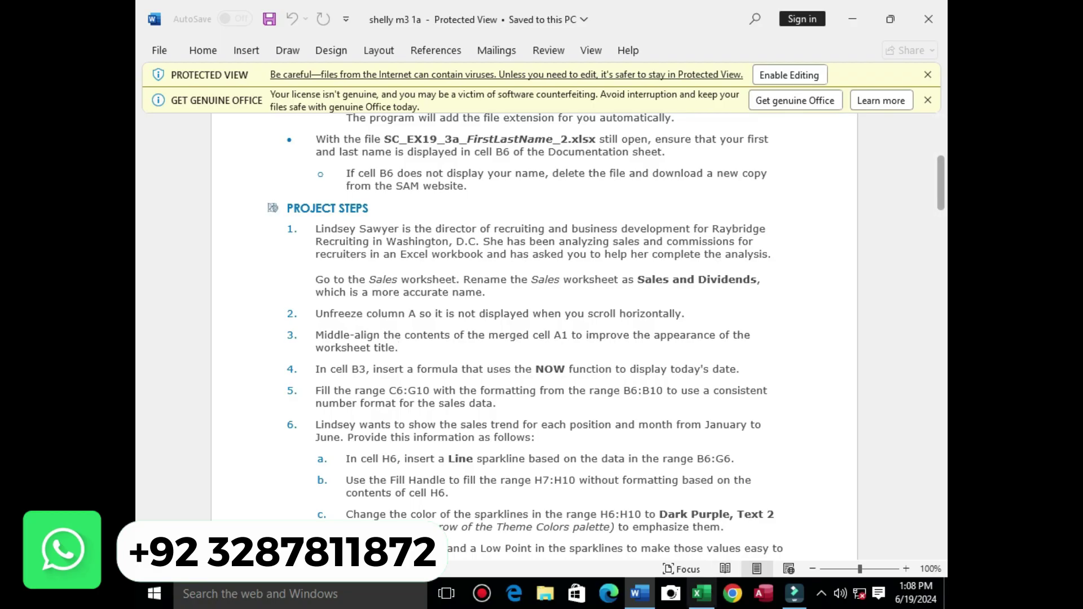
- Check the title area in Excel, and copy the cell reference A1 from project step 3 in Word
{"action": "left_click", "coordinate": [701, 593]}
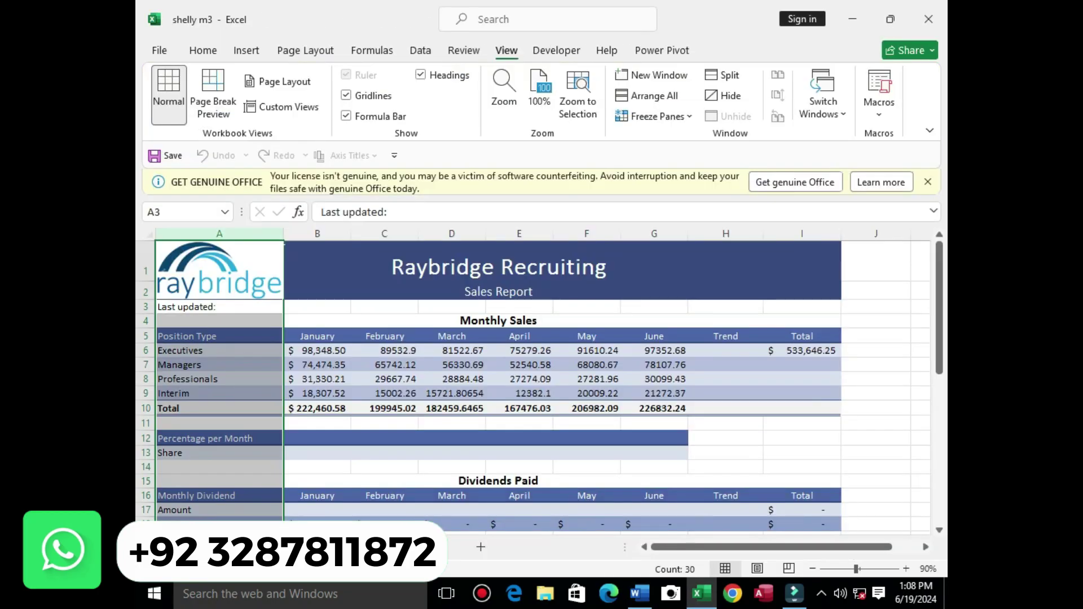
{"action": "left_click", "coordinate": [219, 270]}
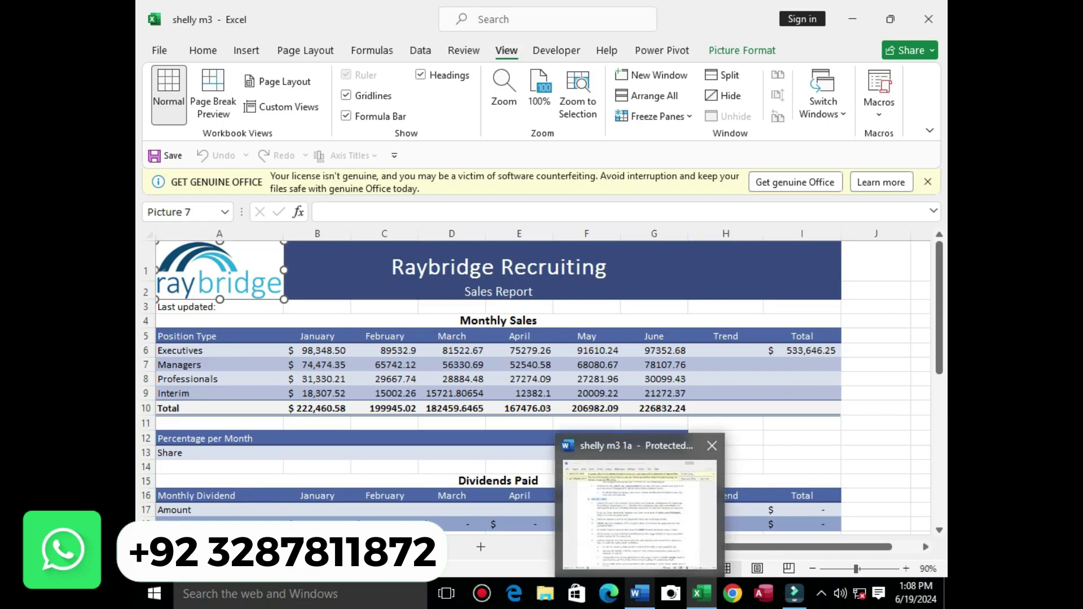
{"action": "left_click", "coordinate": [639, 593]}
{"action": "left_click_drag", "start_coordinate": [553, 335], "coordinate": [568, 335]}
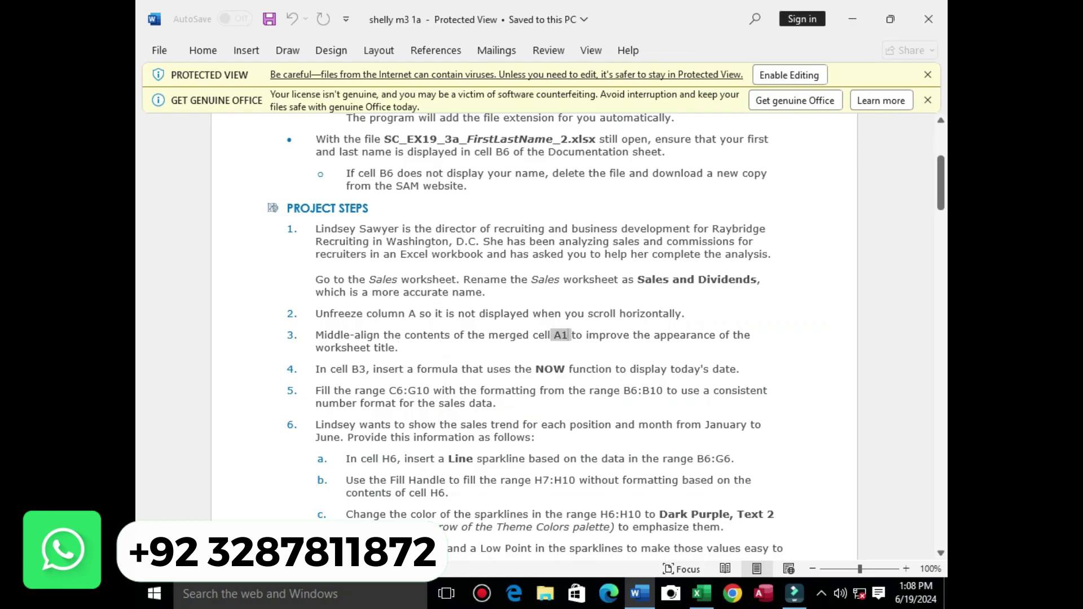
{"action": "right_click", "coordinate": [559, 335]}
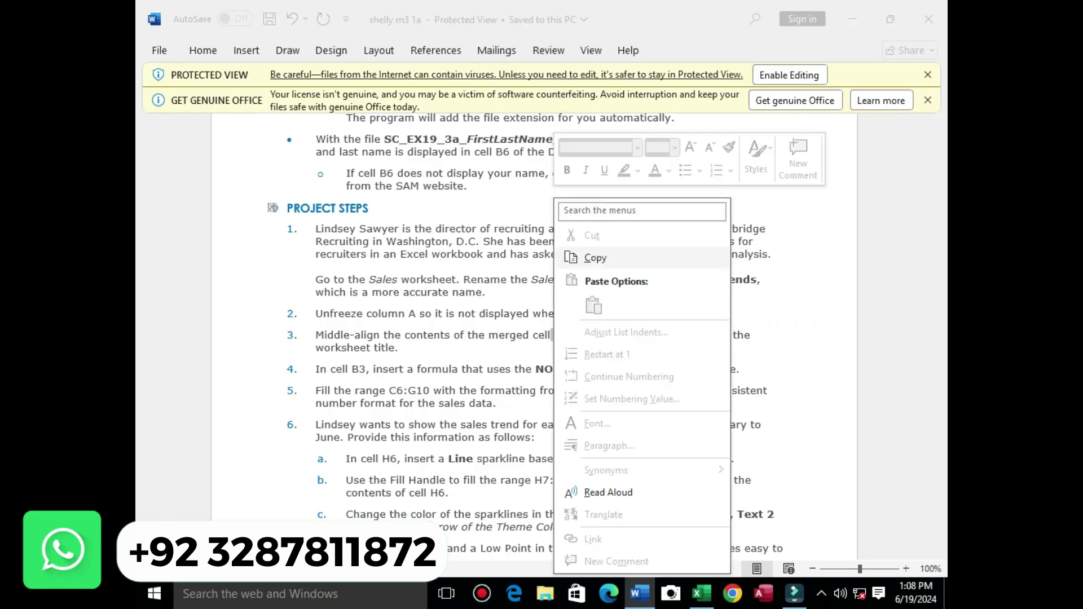
{"action": "left_click", "coordinate": [570, 257]}
- Switch to Excel and go to the merged title cell A1 by its cell reference
{"action": "left_click", "coordinate": [701, 594]}
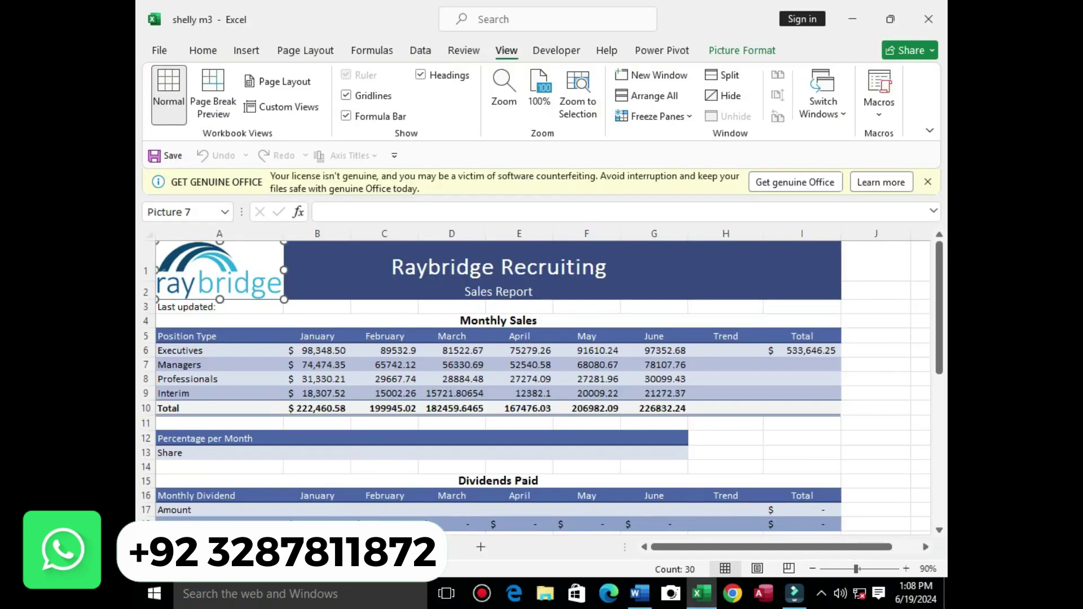
{"action": "left_click", "coordinate": [190, 211]}
{"action": "key", "text": "BackSpace"}
{"action": "key", "text": "BackSpace"}
{"action": "key", "text": "BackSpace"}
{"action": "key", "text": "BackSpace"}
{"action": "key", "text": "BackSpace"}
{"action": "key", "text": "Return"}
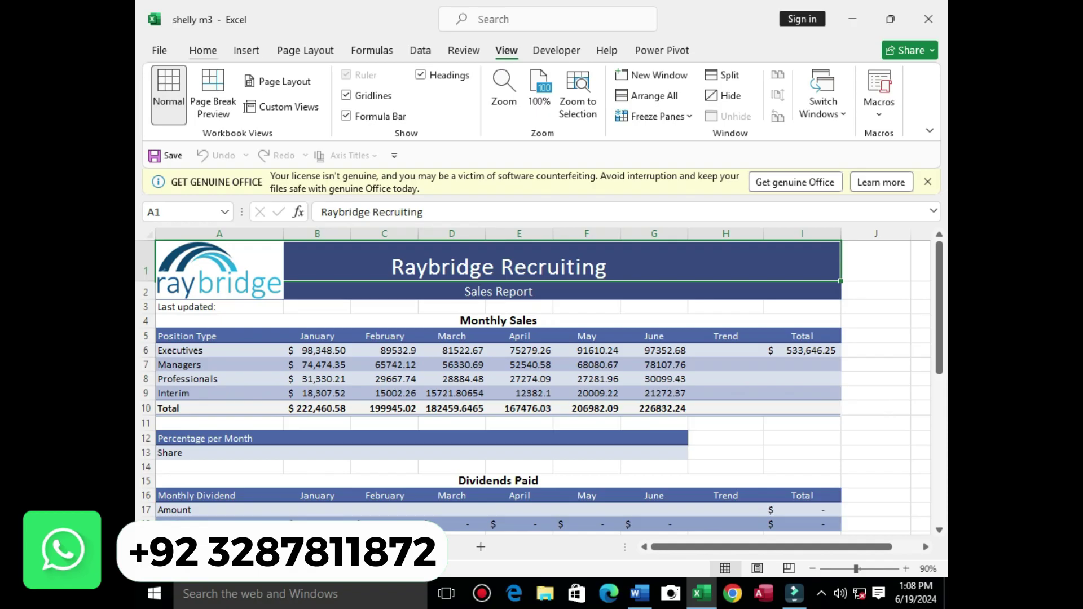
- Recheck project step 3 about middle-aligning merged cell A1 in the Word instructions, and return to the Excel worksheet
{"action": "scroll", "coordinate": [542, 99], "scroll_direction": "up", "scroll_amount": 5}
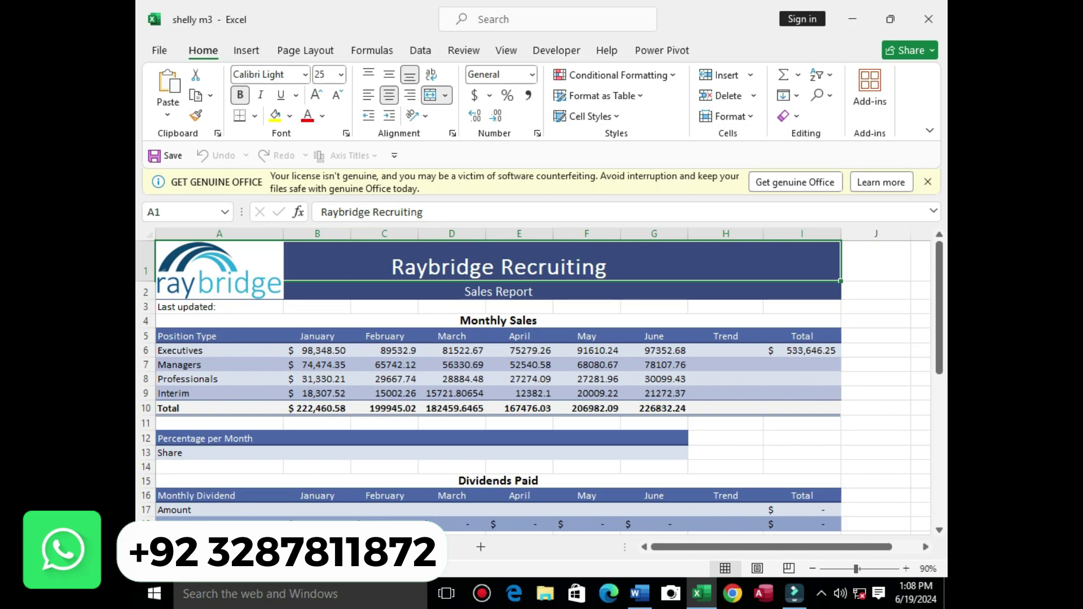
{"action": "left_click", "coordinate": [639, 593]}
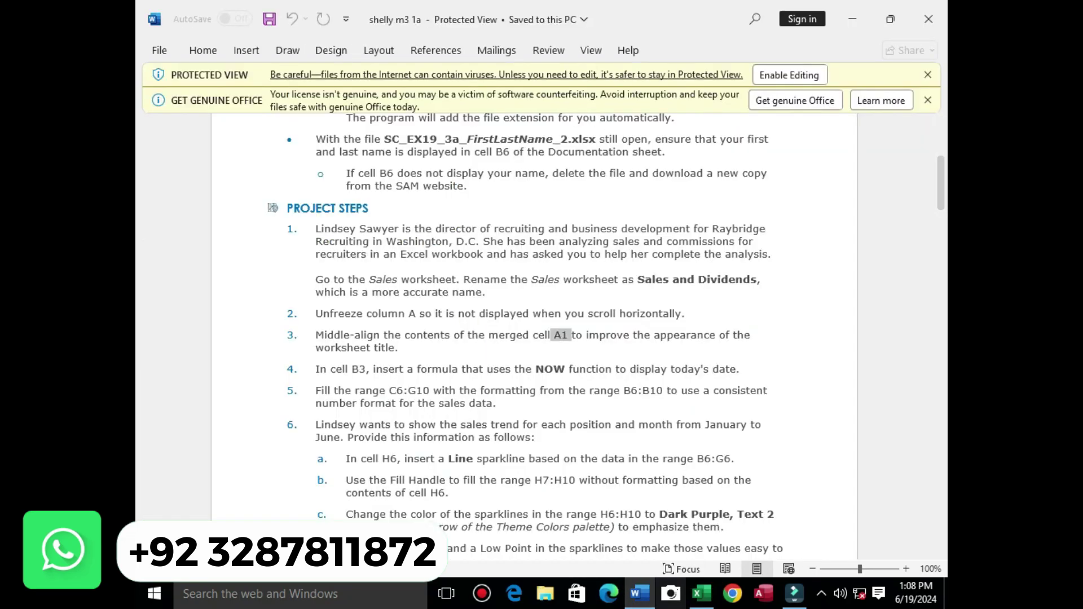
{"action": "mouse_move", "coordinate": [701, 593]}
{"action": "left_click", "coordinate": [701, 513]}
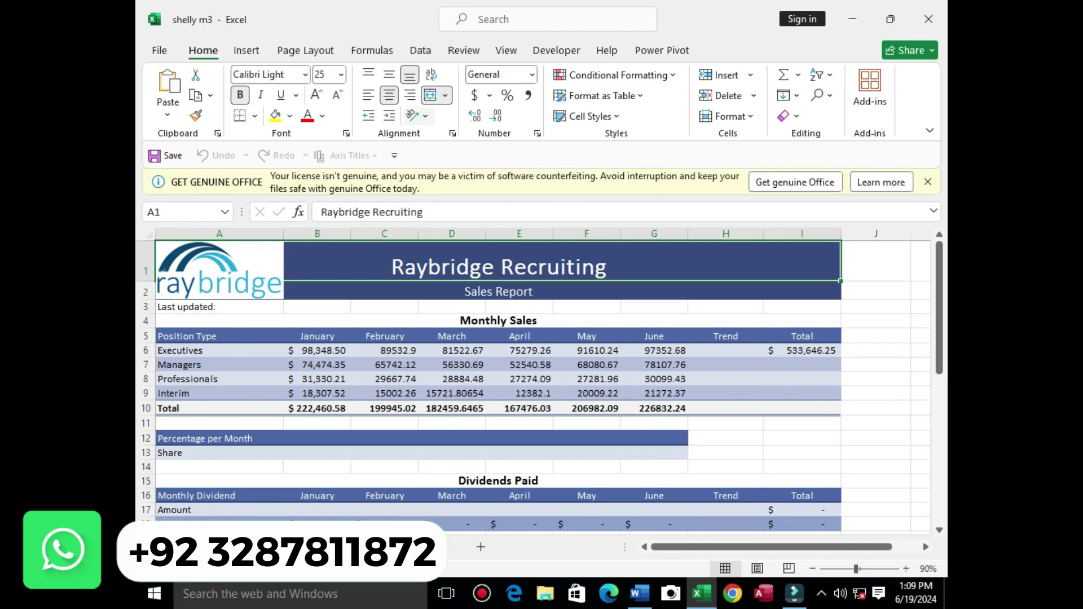
- Apply Merge & Center, Merge Across, Merge Cells and Merge & Center again to title cell A1, and middle-align its contents vertically
{"action": "left_click", "coordinate": [445, 95]}
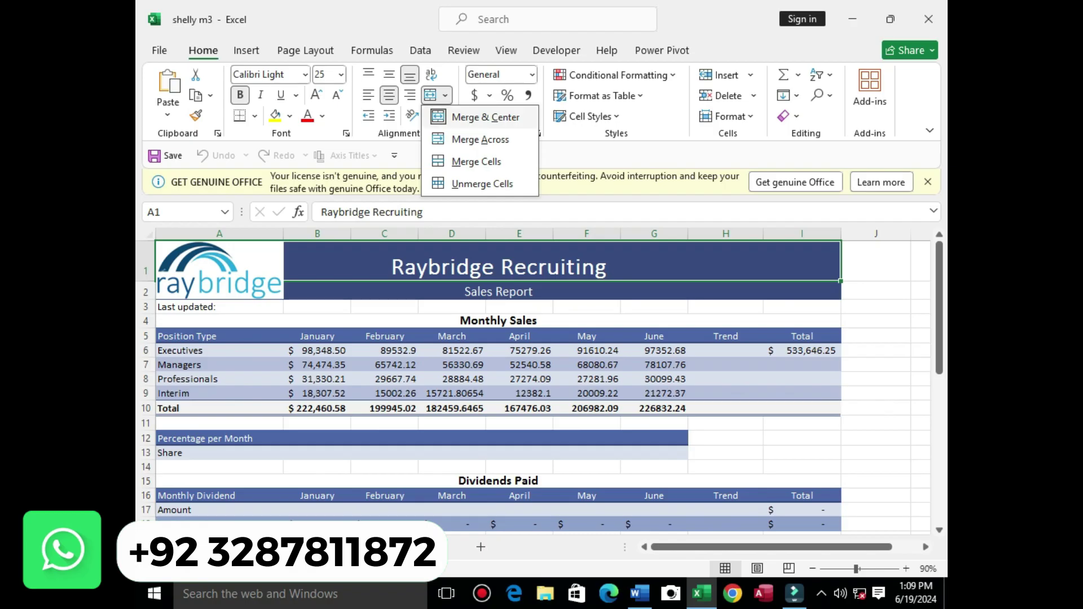
{"action": "left_click", "coordinate": [485, 117]}
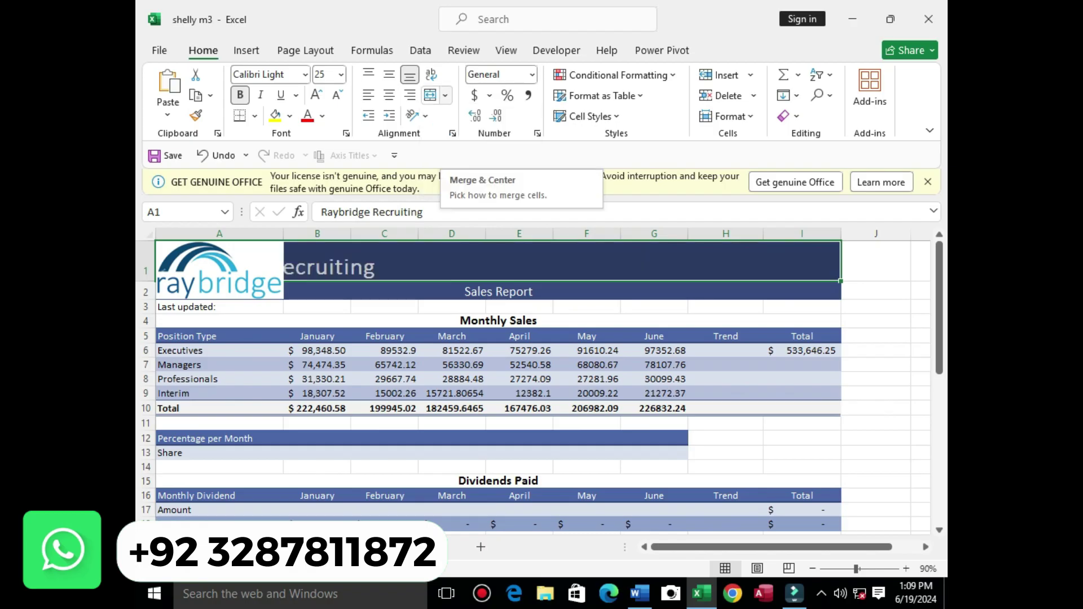
{"action": "left_click", "coordinate": [445, 95]}
{"action": "left_click", "coordinate": [472, 138]}
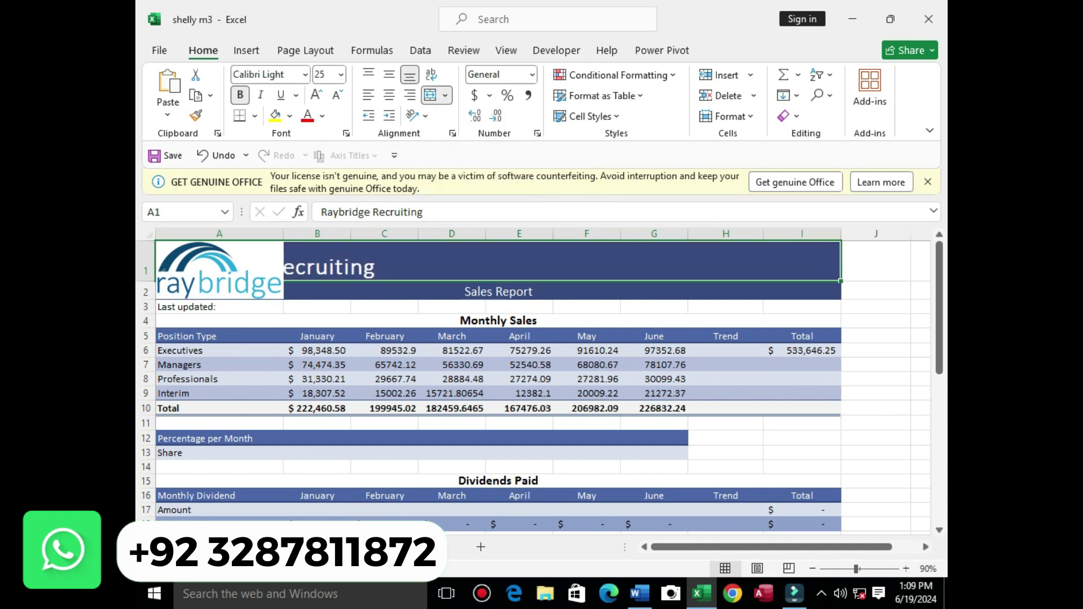
{"action": "left_click", "coordinate": [445, 95]}
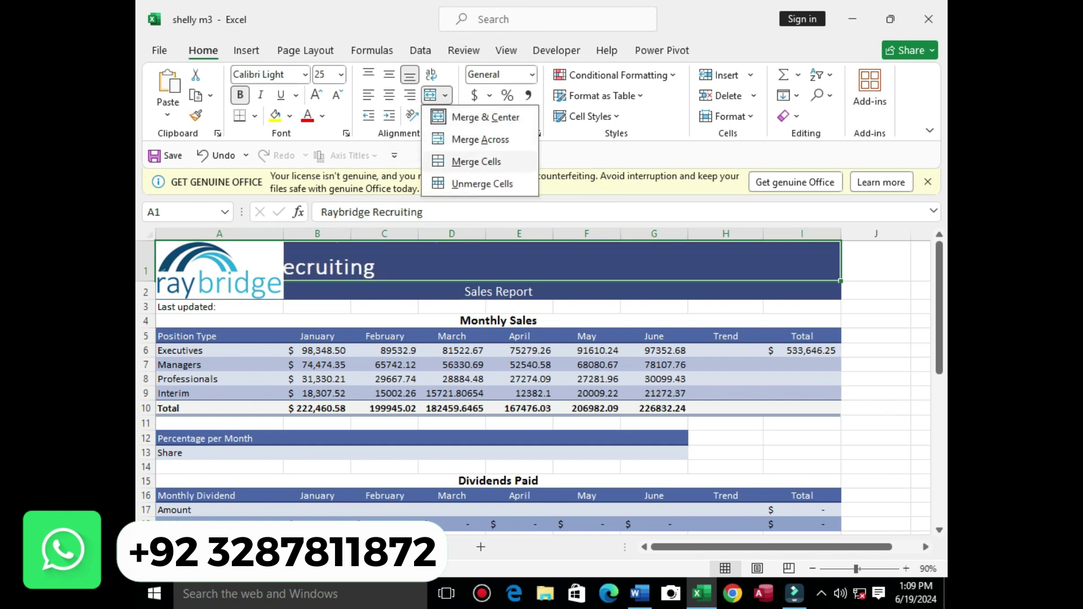
{"action": "left_click", "coordinate": [471, 162]}
{"action": "left_click", "coordinate": [445, 95]}
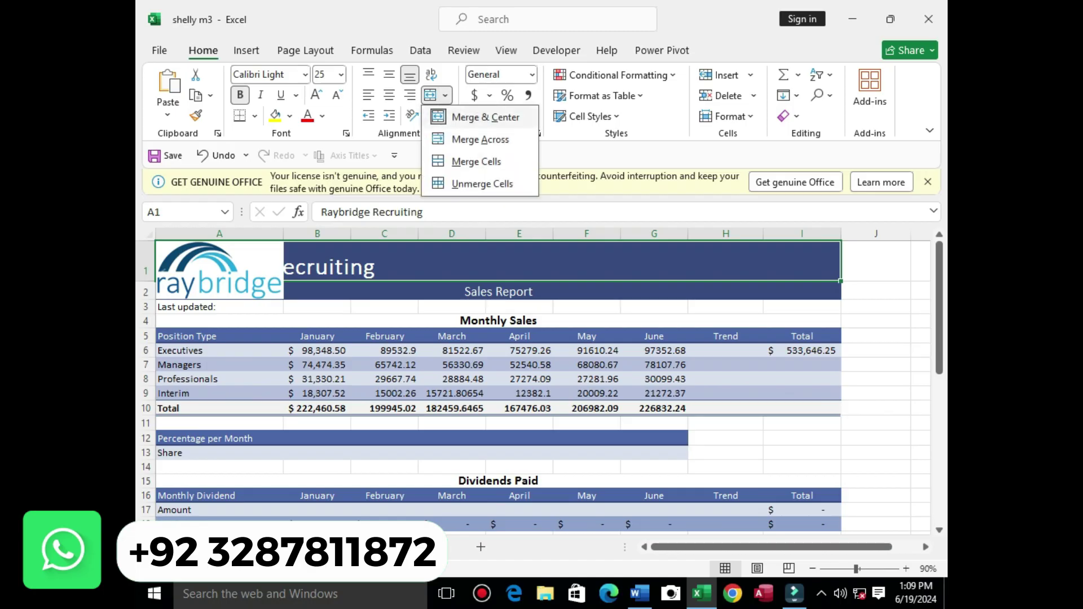
{"action": "left_click", "coordinate": [471, 114]}
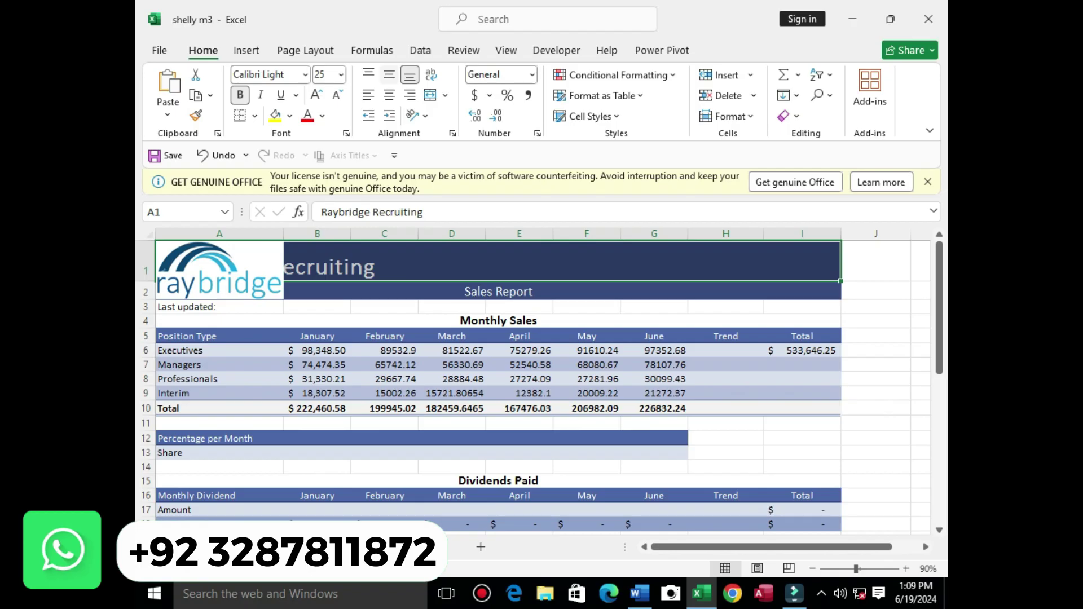
{"action": "left_click", "coordinate": [389, 74]}
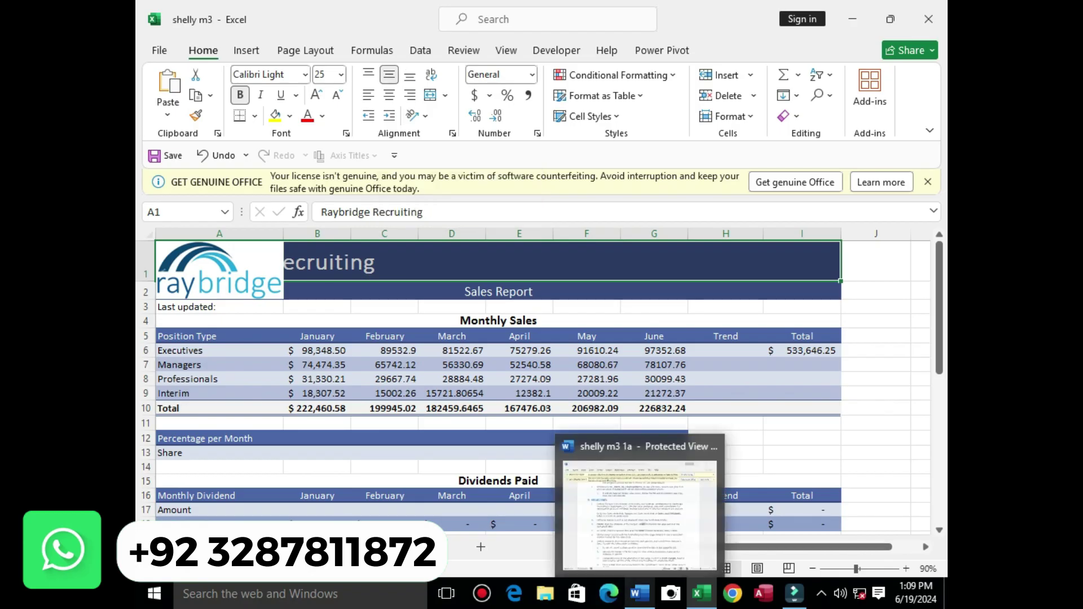
- Switch to the Word instructions and read project step 4 about the NOW function in cell B3
{"action": "left_click", "coordinate": [639, 593]}
{"action": "left_click_drag", "start_coordinate": [940, 183], "coordinate": [941, 198]}
{"action": "left_click_drag", "start_coordinate": [740, 246], "coordinate": [315, 247]}
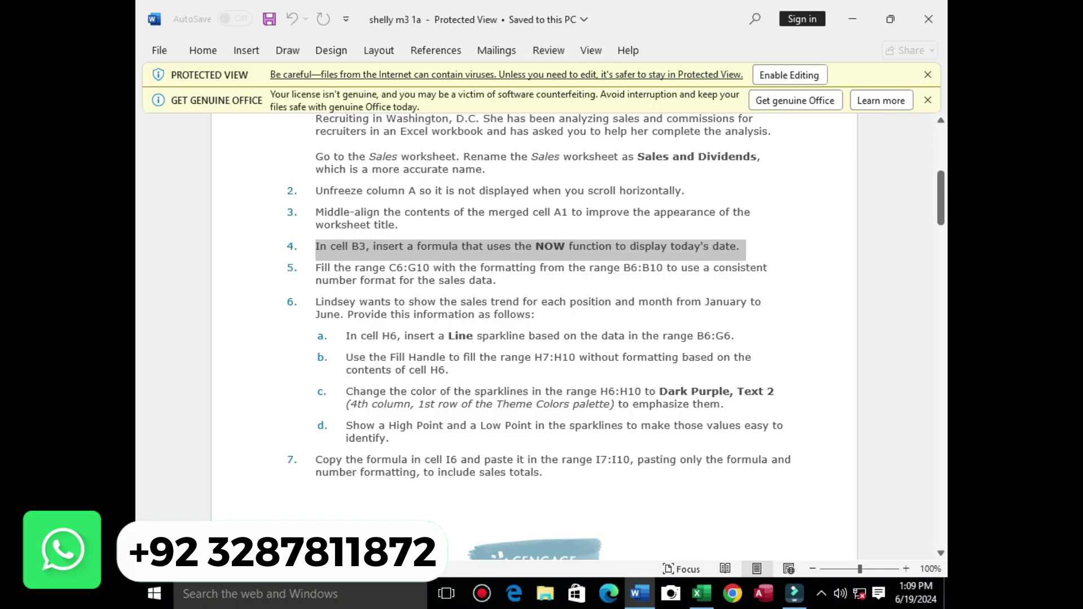
- Switch to Excel and enter the formula =NOW() in cell B3 beside the Last updated label
{"action": "left_click", "coordinate": [701, 510]}
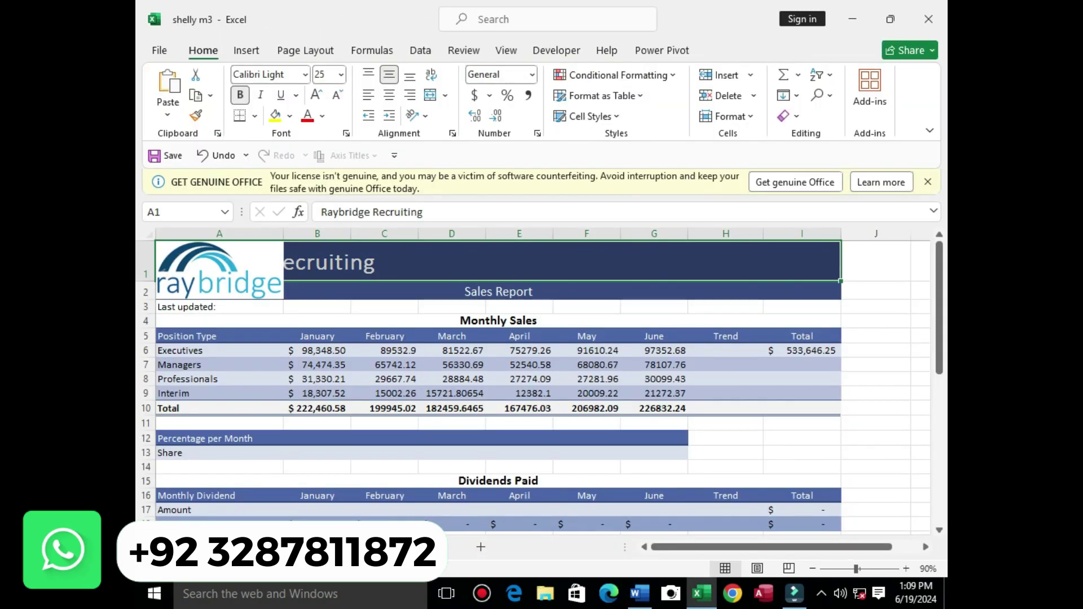
{"action": "left_click", "coordinate": [219, 307]}
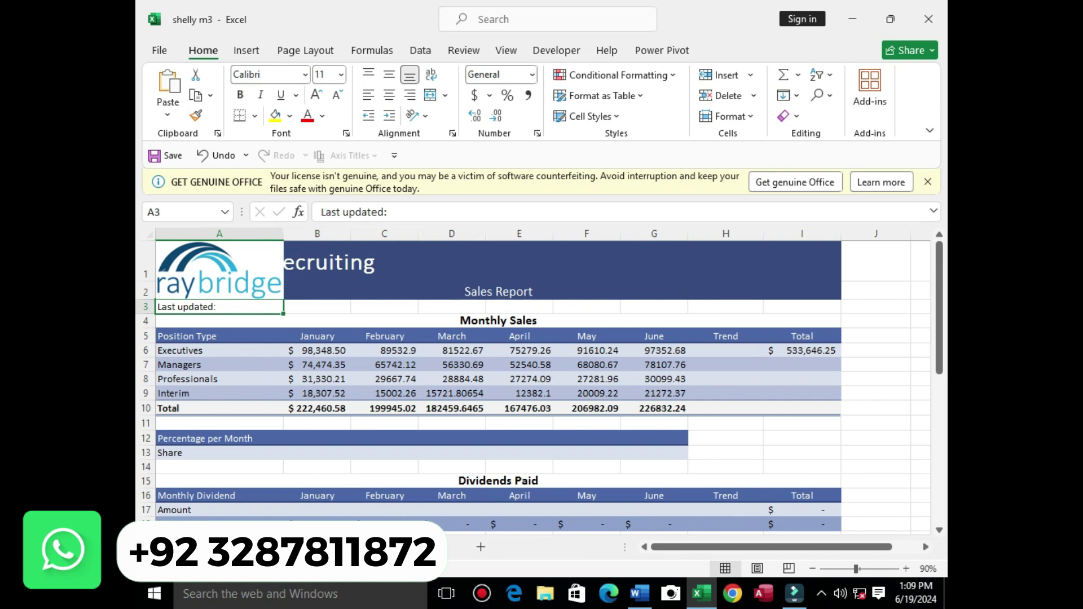
{"action": "left_click", "coordinate": [316, 307]}
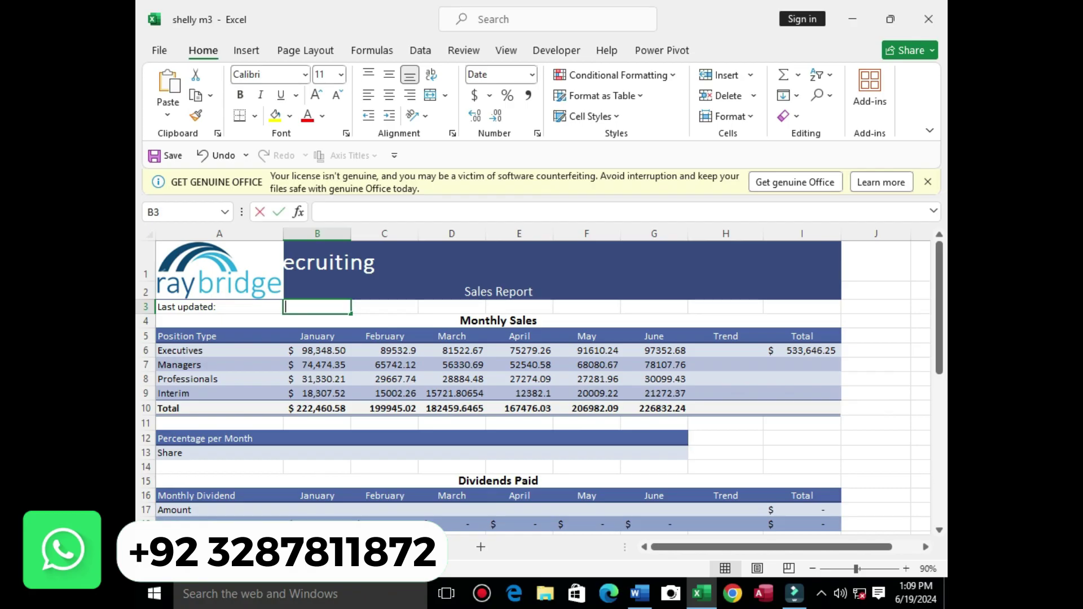
{"action": "type", "text": "=nowwwwwwwwwwwwwwwwwwwwwwwwwwww"}
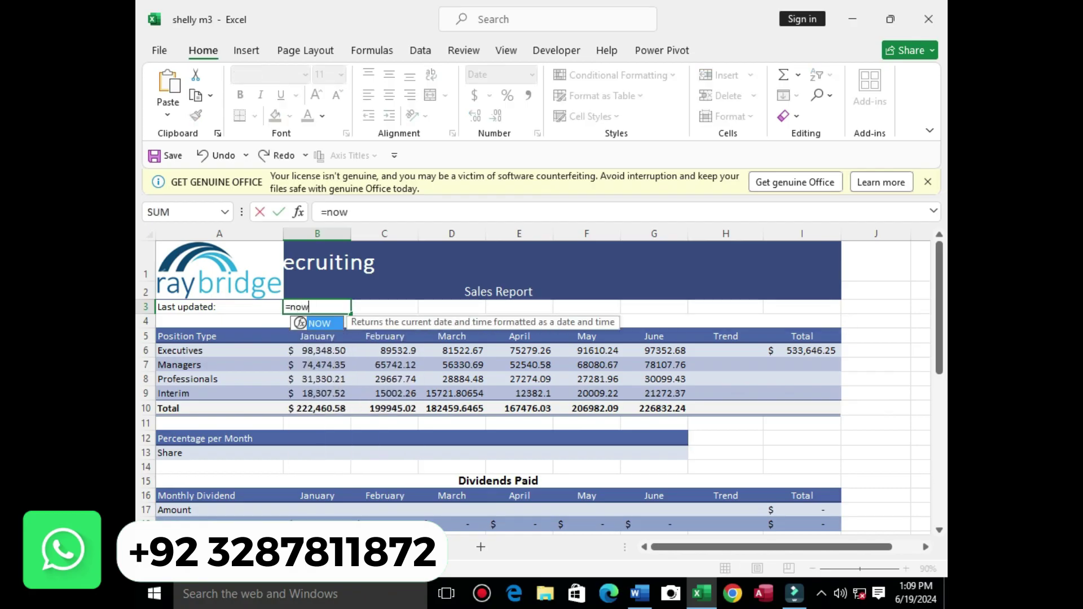
{"action": "key", "text": "BackSpace"}
{"action": "key", "text": "BackSpace"}
{"action": "key", "text": "BackSpace"}
{"action": "key", "text": "BackSpace"}
{"action": "key", "text": "BackSpace"}
{"action": "key", "text": "BackSpace"}
{"action": "key", "text": "BackSpace"}
{"action": "key", "text": "BackSpace"}
{"action": "key", "text": "BackSpace"}
{"action": "key", "text": "BackSpace"}
{"action": "key", "text": "BackSpace"}
{"action": "key", "text": "BackSpace"}
{"action": "key", "text": "BackSpace"}
{"action": "key", "text": "BackSpace"}
{"action": "key", "text": "BackSpace"}
{"action": "key", "text": "BackSpace"}
{"action": "key", "text": "BackSpace"}
{"action": "key", "text": "BackSpace"}
{"action": "key", "text": "BackSpace"}
{"action": "key", "text": "BackSpace"}
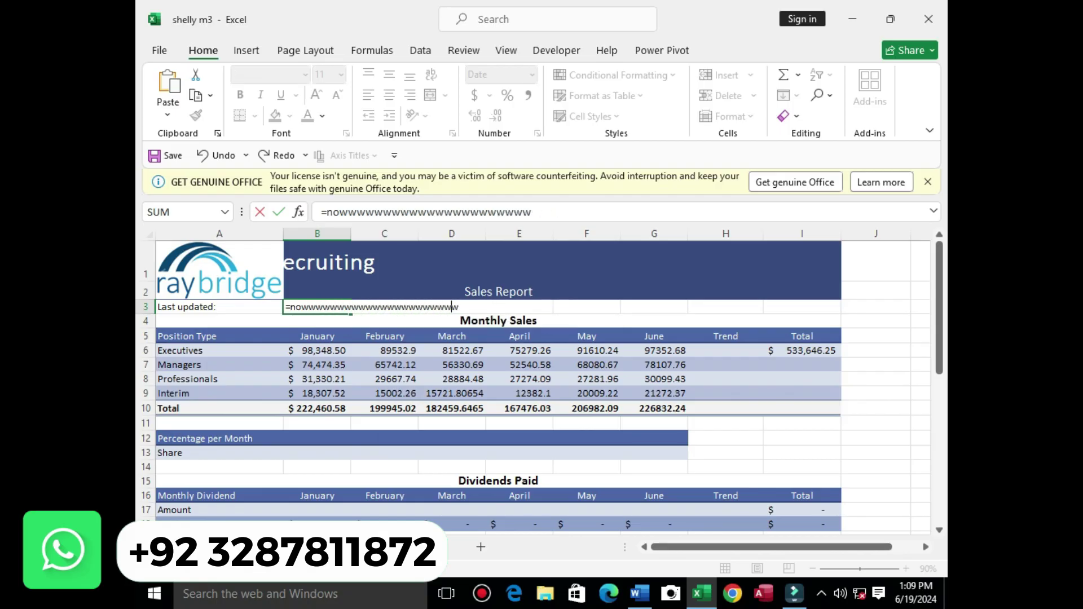
{"action": "key", "text": "BackSpace"}
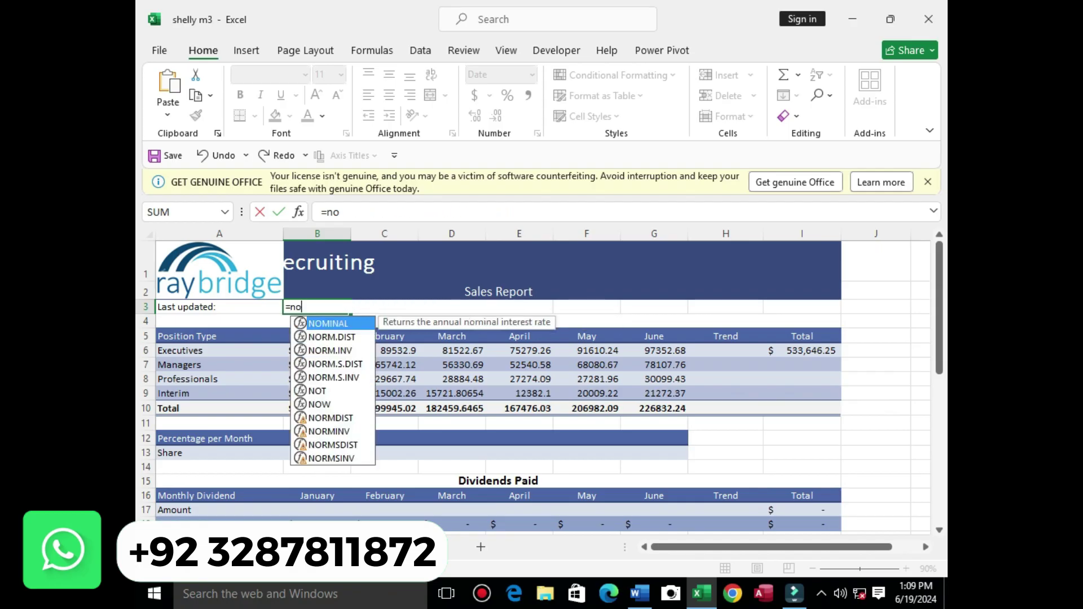
{"action": "type", "text": "n"}
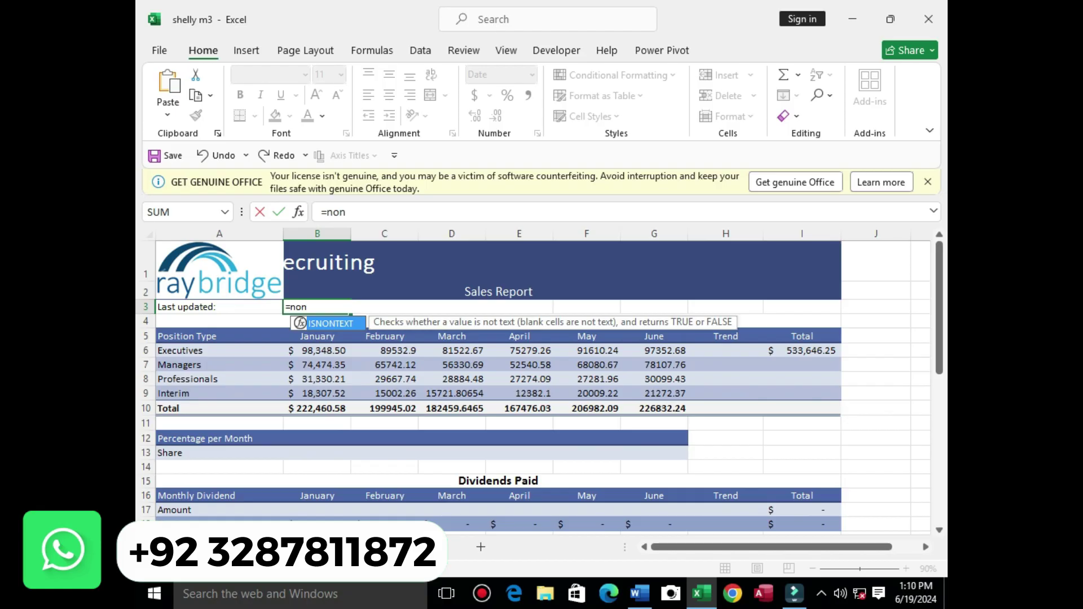
{"action": "key", "text": "BackSpace"}
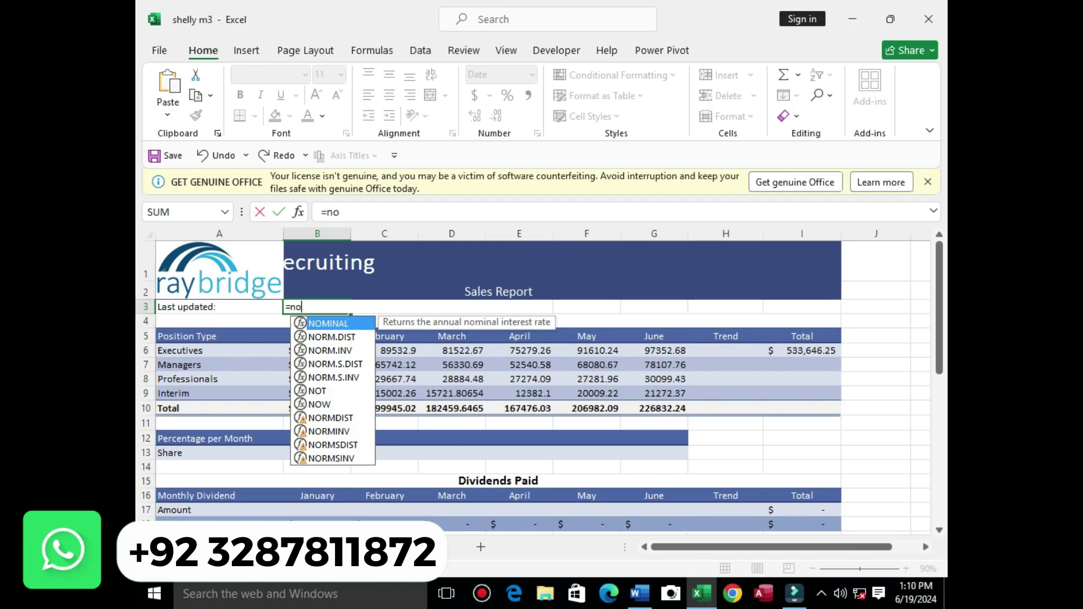
{"action": "type", "text": "w"}
{"action": "key", "text": "Tab"}
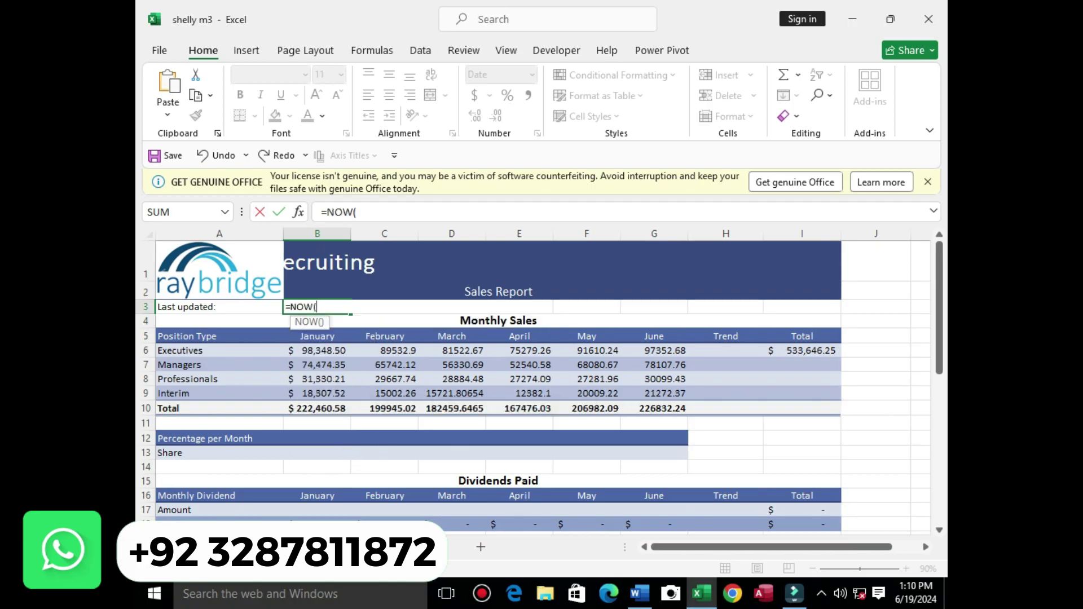
{"action": "key", "text": "Return"}
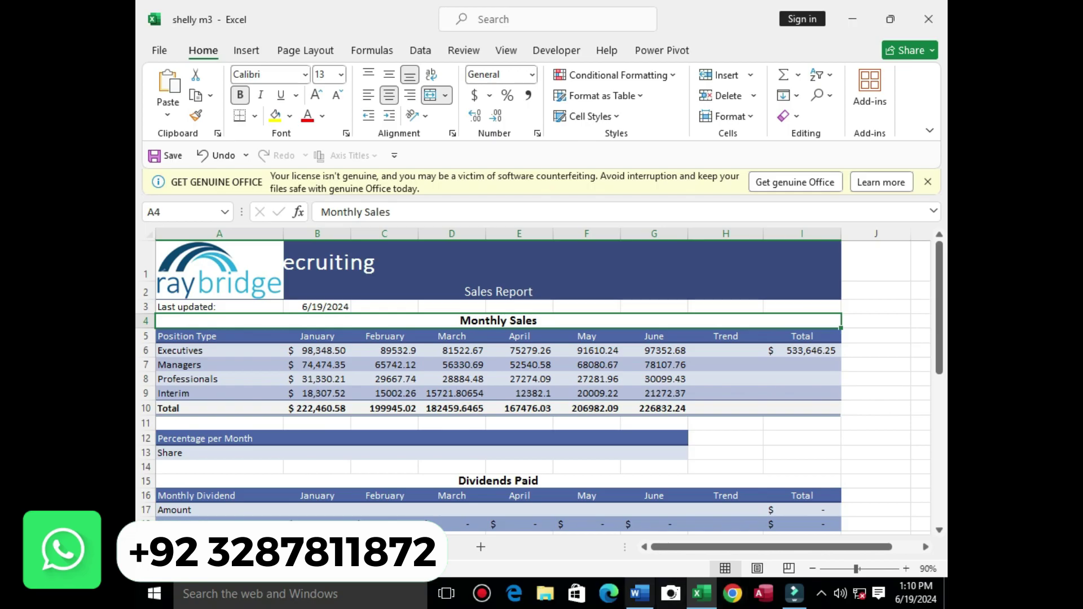
- Switch to the Word instructions and read project step 5 about filling C6:G10 with the formatting from B6:B10
{"action": "left_click", "coordinate": [639, 593]}
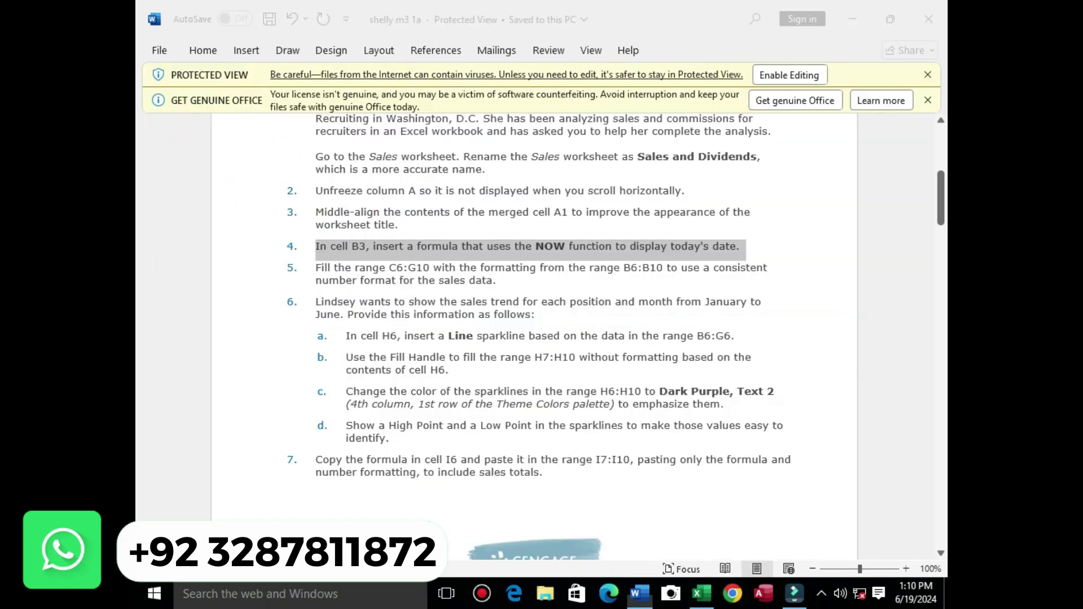
{"action": "left_click_drag", "start_coordinate": [940, 198], "coordinate": [940, 207]}
{"action": "left_click_drag", "start_coordinate": [316, 190], "coordinate": [492, 204]}
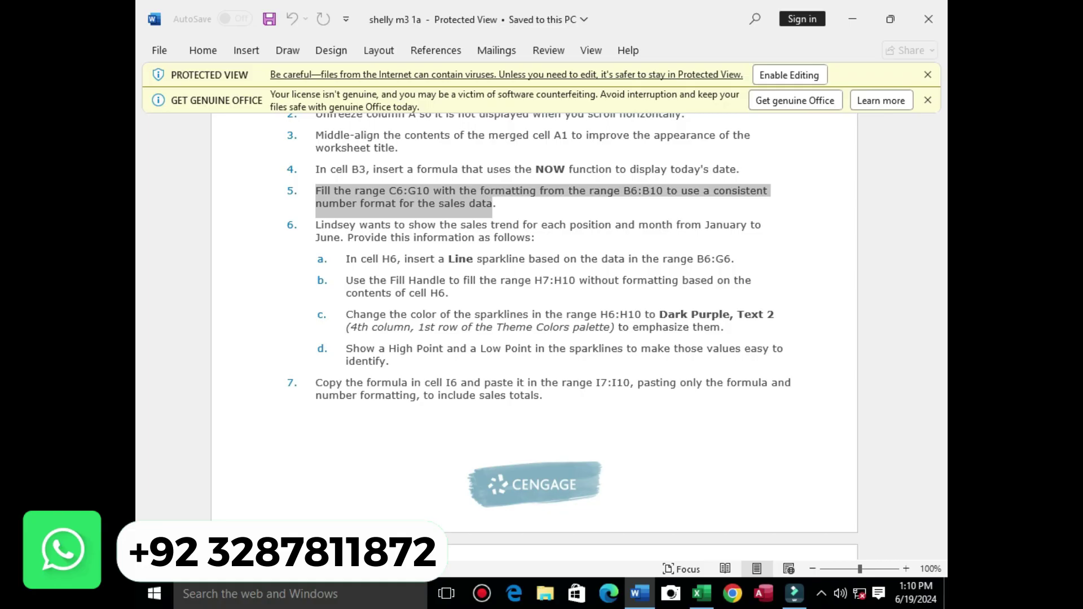
{"action": "left_click", "coordinate": [497, 203]}
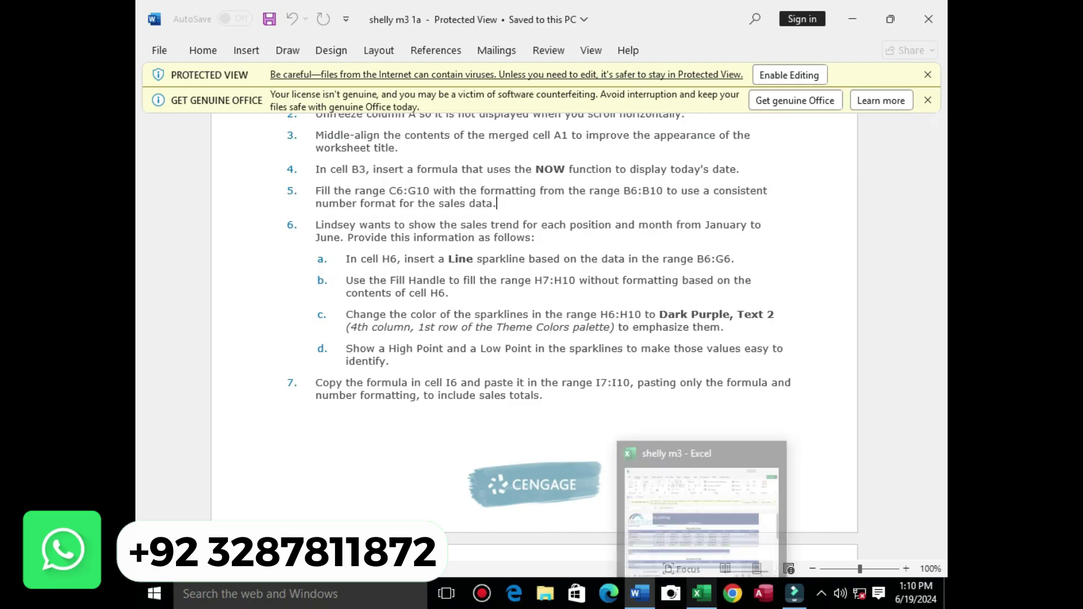
- Format the February sales C6:C9 in Excel as Number with 2 decimal places, rechecking project step 5 in Word before choosing the category
{"action": "left_click", "coordinate": [701, 594]}
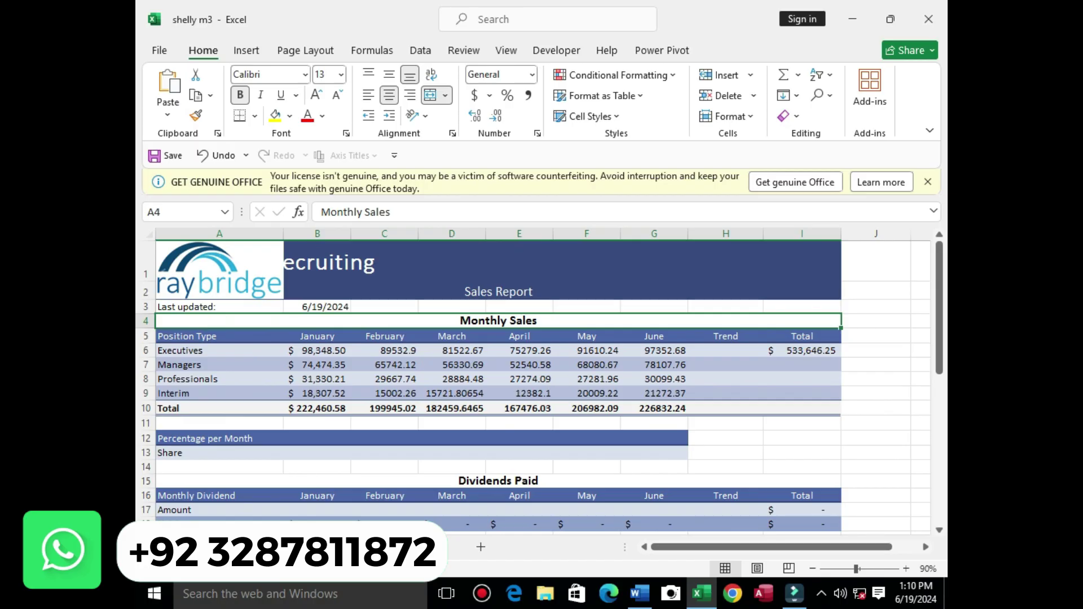
{"action": "left_click_drag", "start_coordinate": [385, 351], "coordinate": [386, 394]}
{"action": "right_click", "coordinate": [387, 393]}
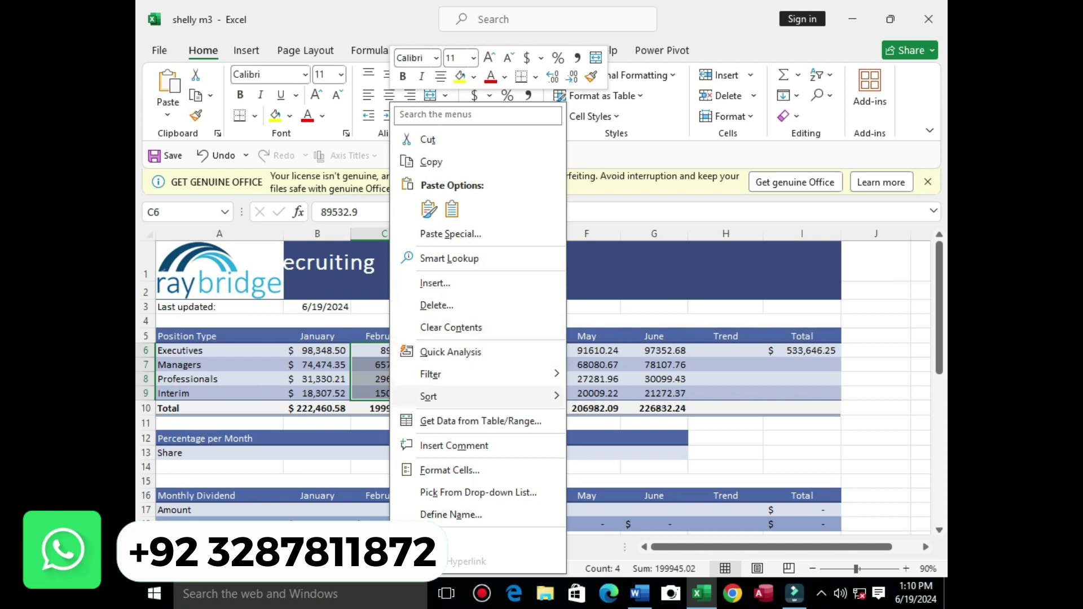
{"action": "key", "text": "Escape"}
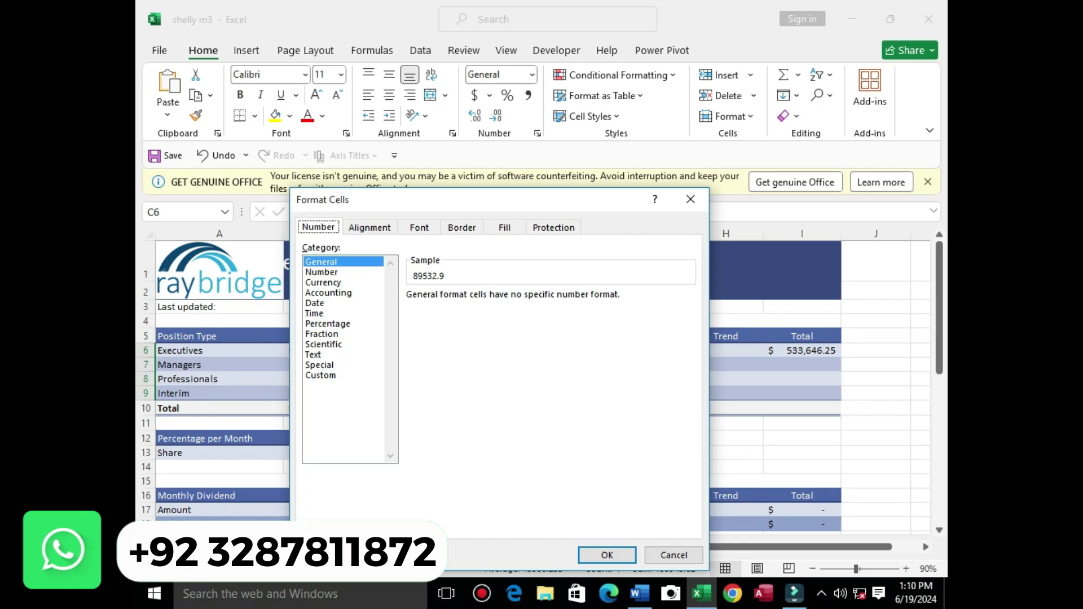
{"action": "mouse_move", "coordinate": [639, 593]}
{"action": "left_click", "coordinate": [642, 502]}
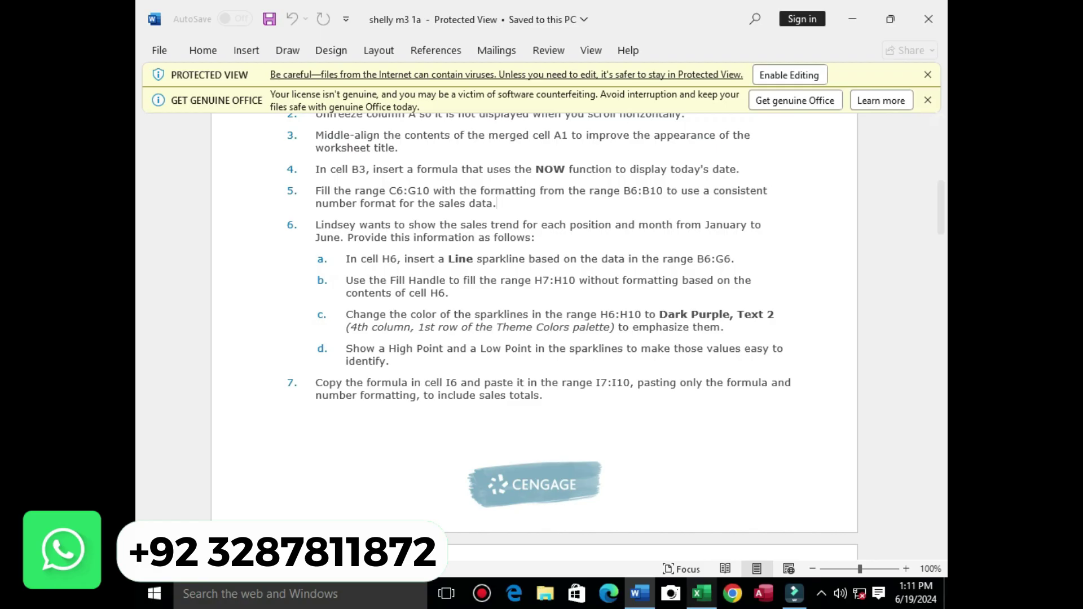
{"action": "left_click", "coordinate": [702, 594]}
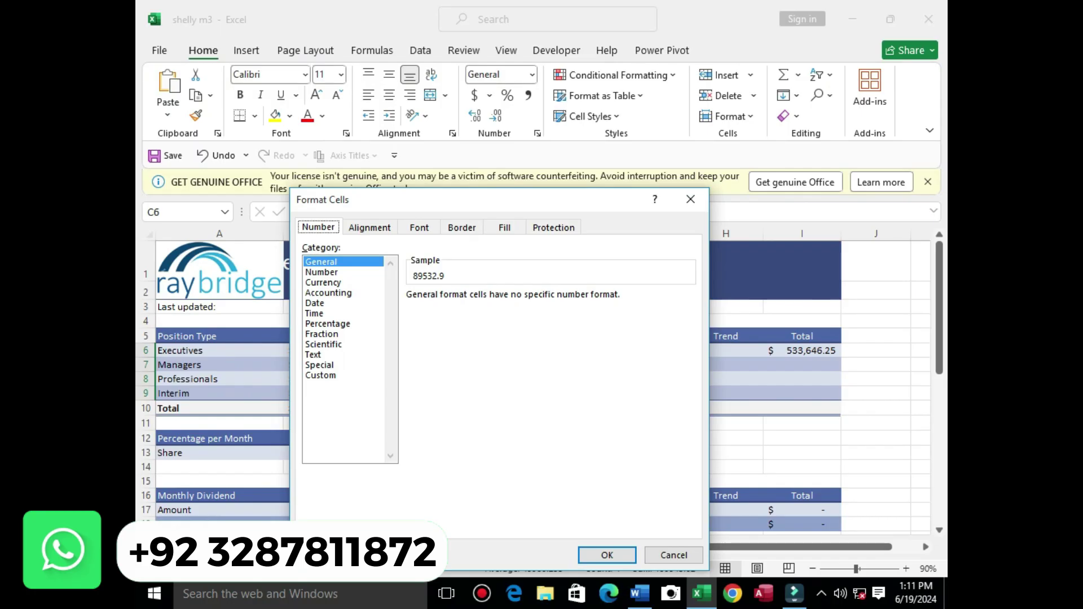
{"action": "left_click", "coordinate": [343, 282]}
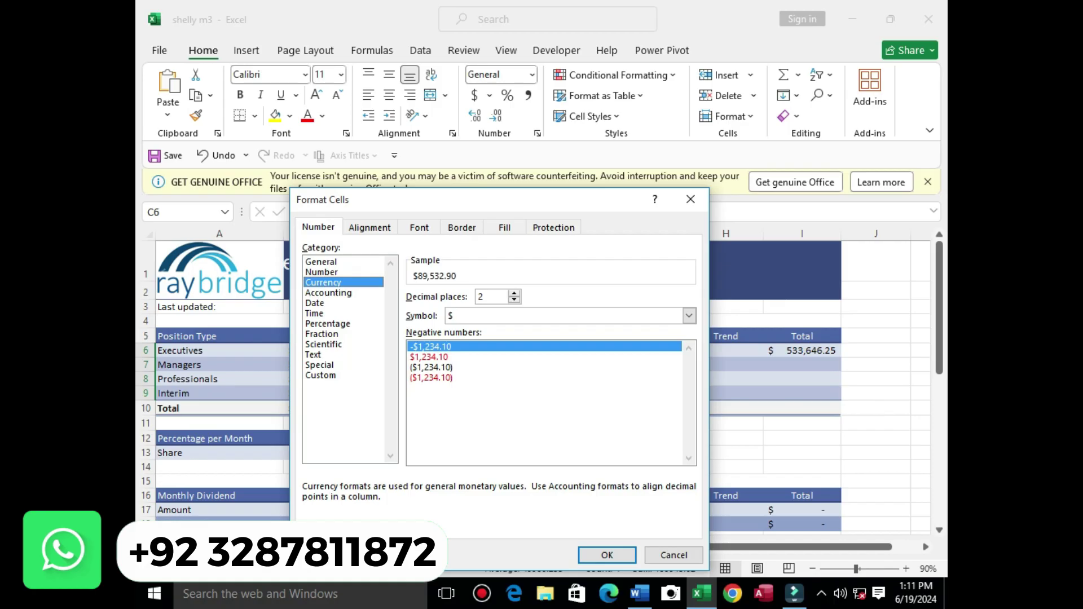
{"action": "left_click", "coordinate": [322, 272]}
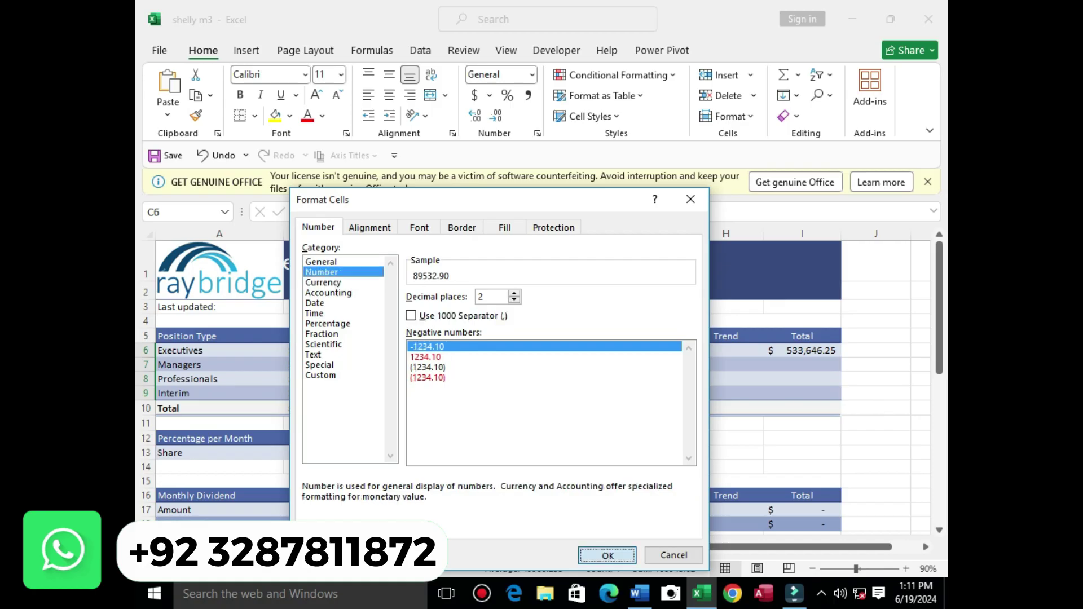
{"action": "left_click", "coordinate": [608, 555]}
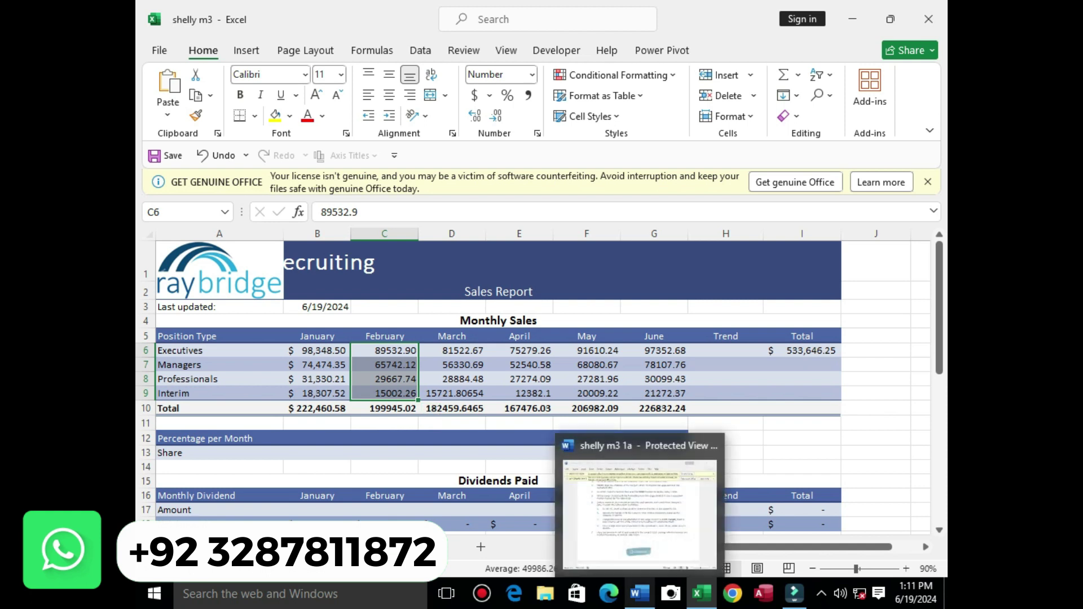
- Recheck the source range of project step 5 in Word, and format the January sales B6:B9 in Excel as Number
{"action": "left_click", "coordinate": [639, 593]}
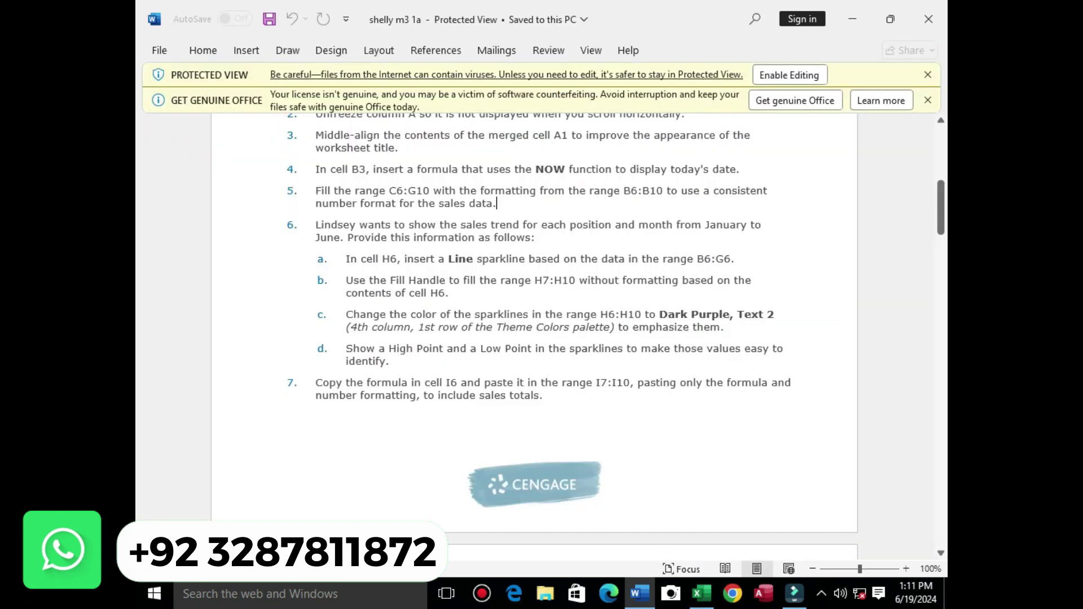
{"action": "double_click", "coordinate": [643, 191]}
{"action": "left_click", "coordinate": [702, 594]}
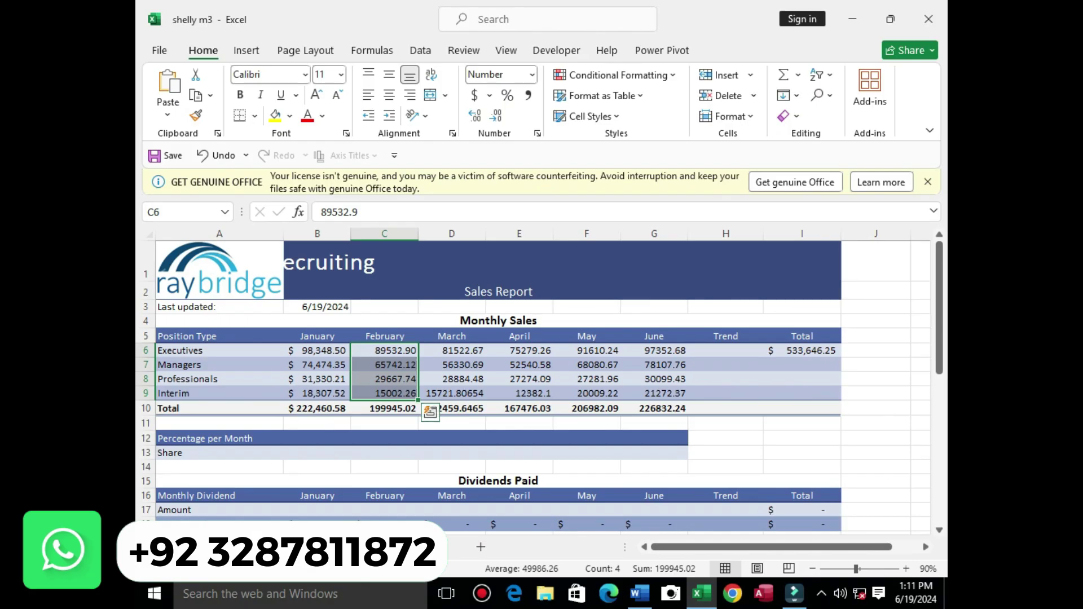
{"action": "left_click_drag", "start_coordinate": [317, 351], "coordinate": [317, 393]}
{"action": "right_click", "coordinate": [322, 373]}
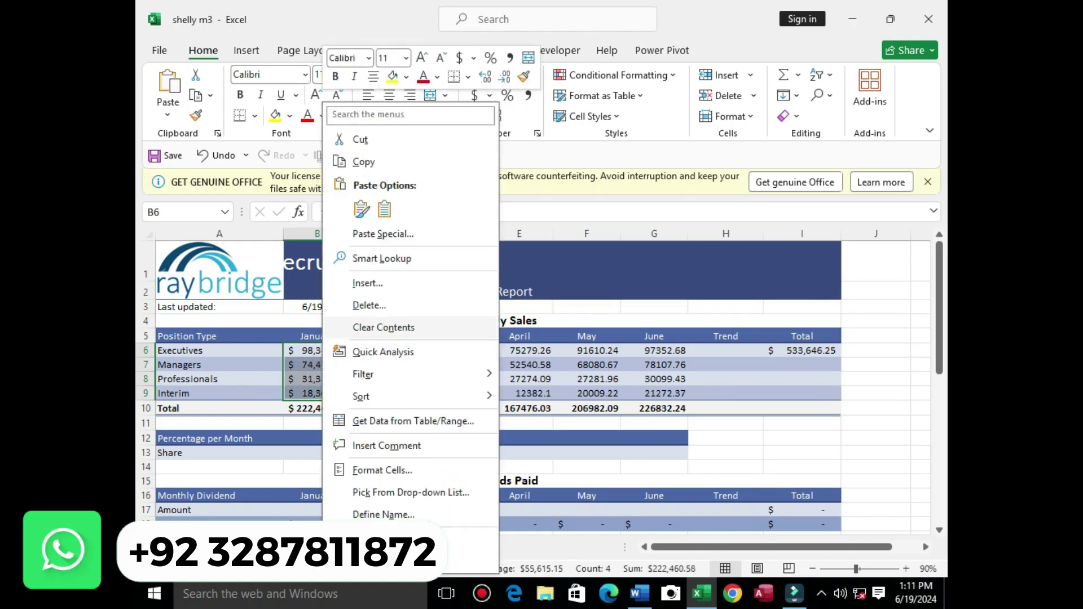
{"action": "left_click", "coordinate": [383, 470]}
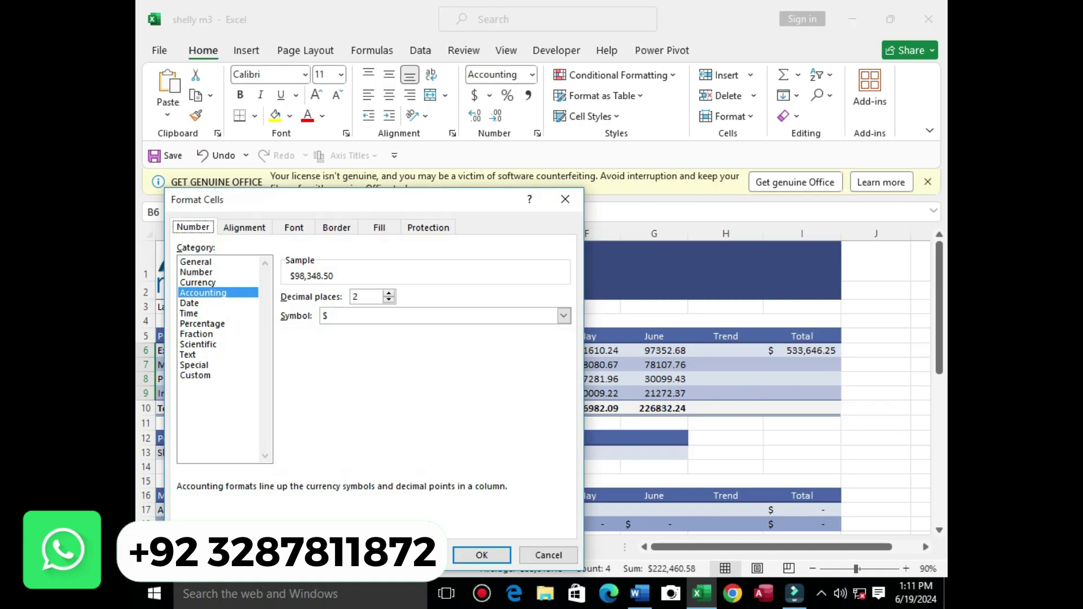
{"action": "left_click", "coordinate": [196, 272]}
{"action": "key", "text": "Return"}
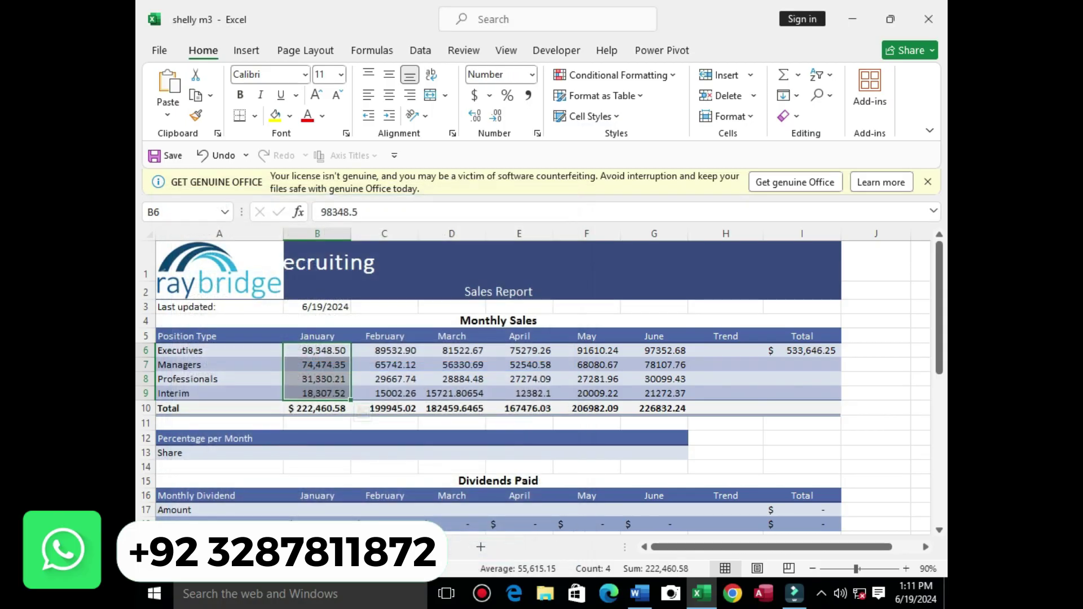
- Switch to the Word instructions and read project step 6 and part a about the Line sparkline in cell H6
{"action": "left_click", "coordinate": [639, 593]}
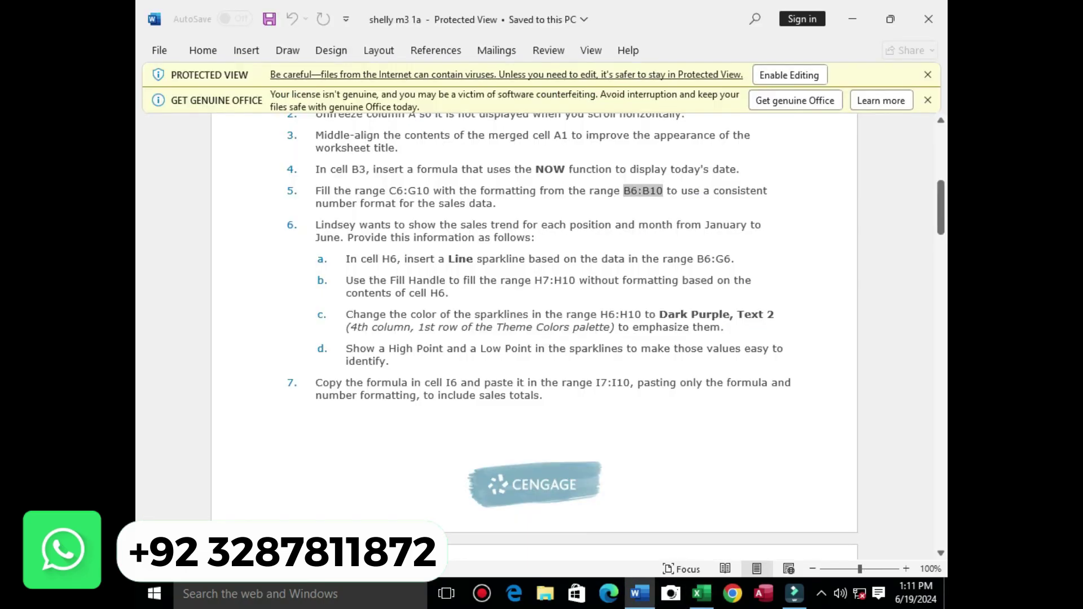
{"action": "left_click_drag", "start_coordinate": [316, 225], "coordinate": [540, 238]}
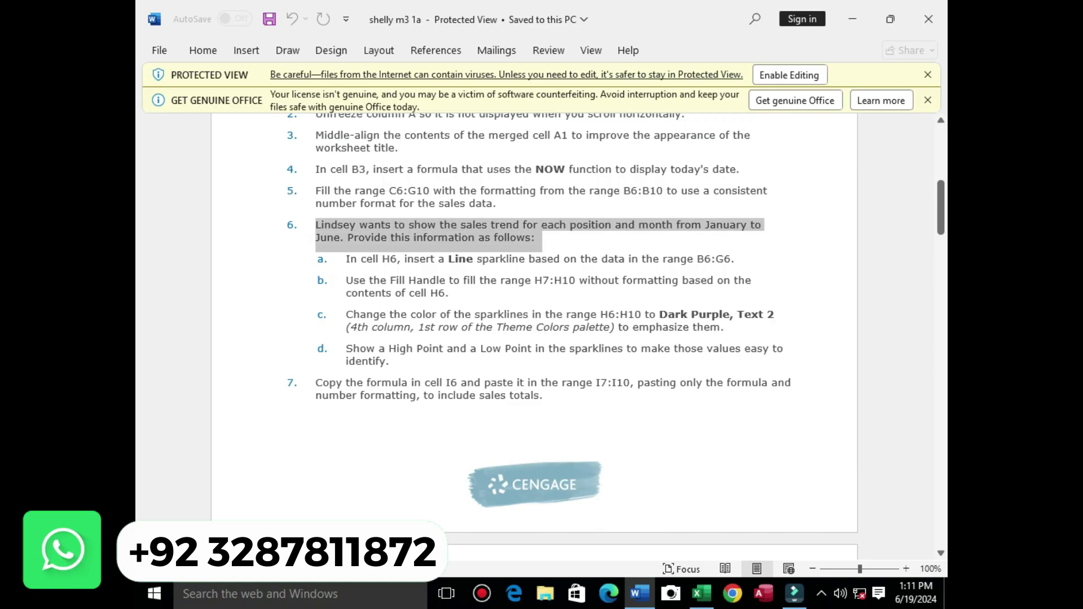
{"action": "left_click_drag", "start_coordinate": [346, 259], "coordinate": [577, 259]}
{"action": "left_click", "coordinate": [345, 258]}
{"action": "left_click_drag", "start_coordinate": [345, 258], "coordinate": [744, 261]}
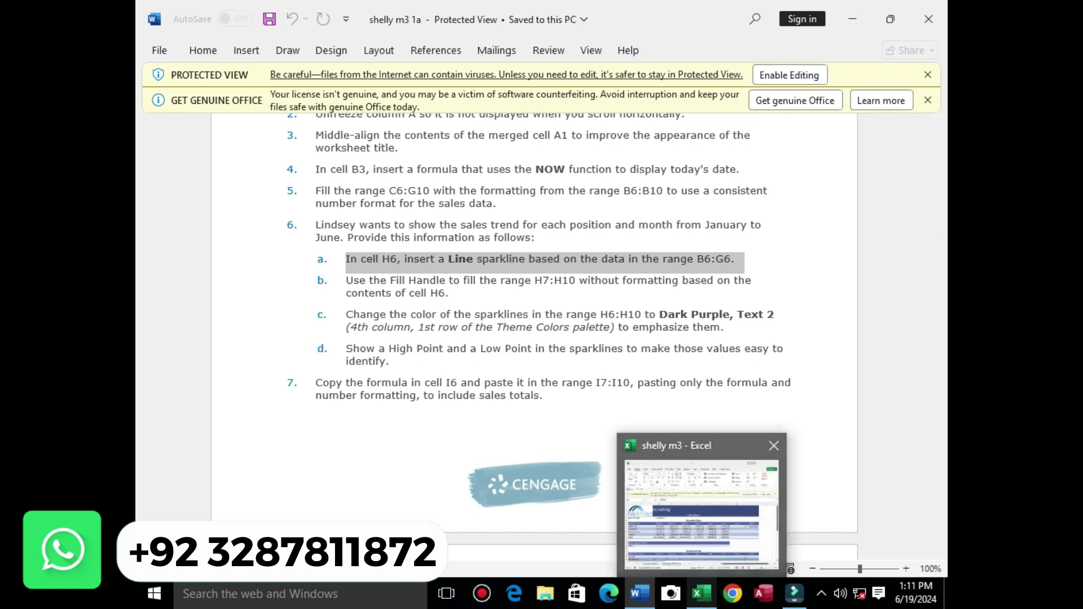
- Switch to Excel, insert a Line sparkline in H6 from data range B6:G6, and fill it down to H9, rechecking step 6a in Word
{"action": "left_click", "coordinate": [701, 593]}
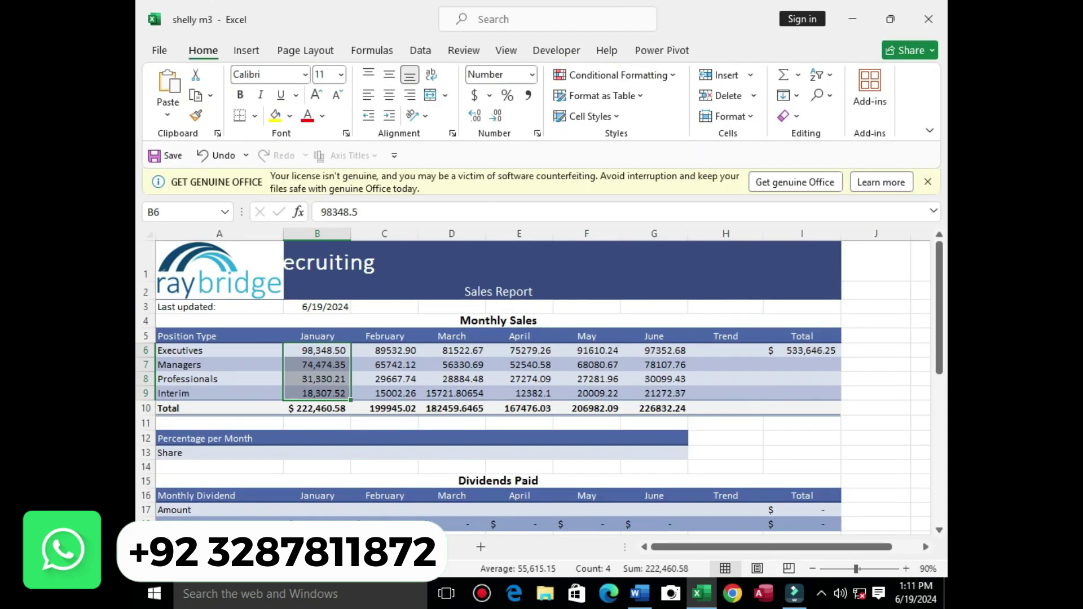
{"action": "left_click", "coordinate": [725, 350]}
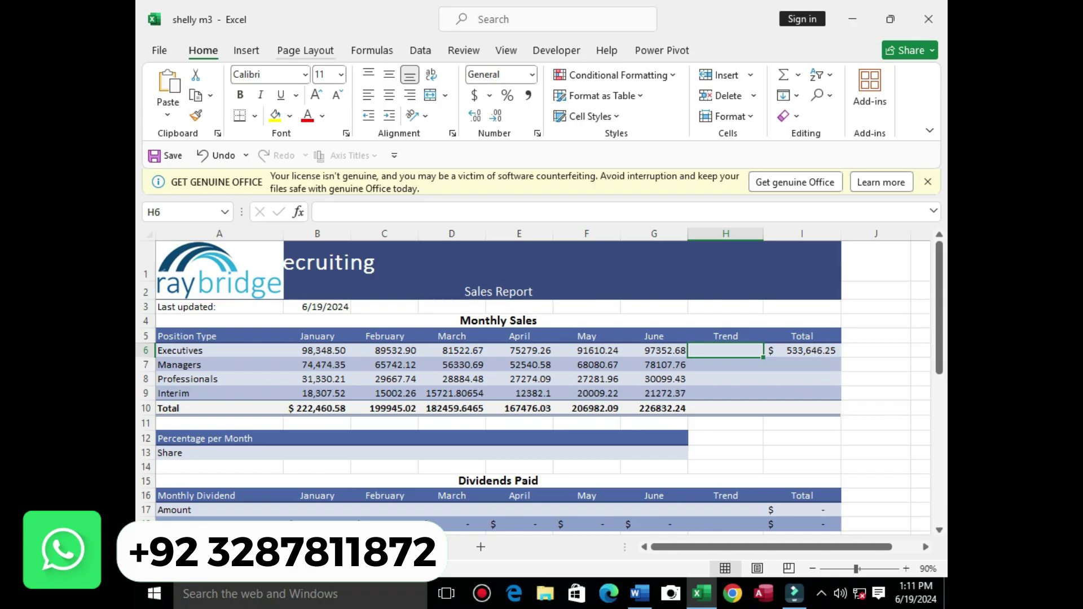
{"action": "left_click", "coordinate": [246, 50]}
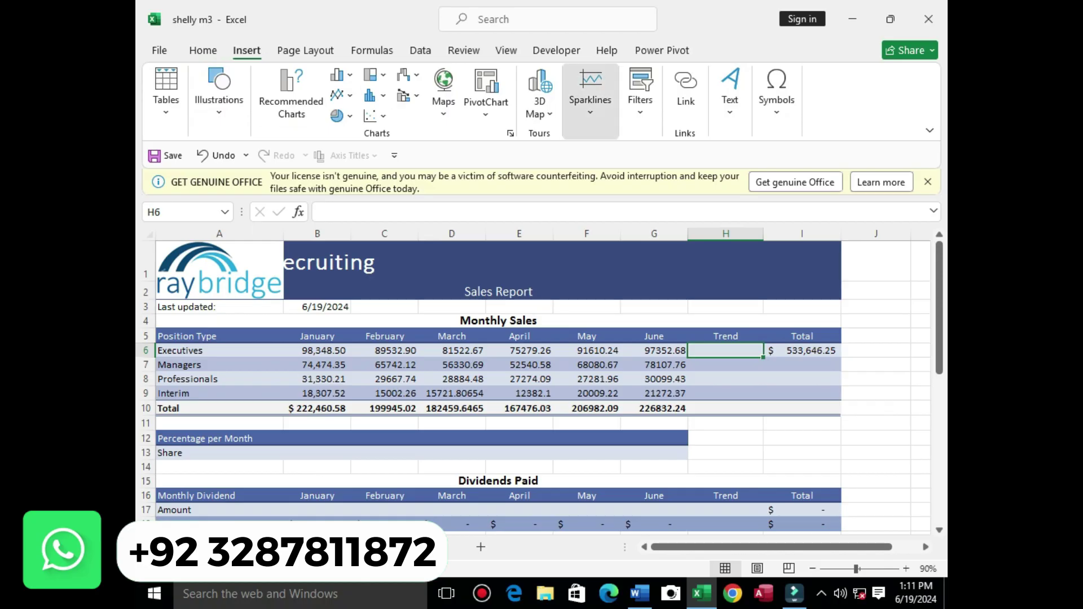
{"action": "left_click", "coordinate": [590, 96]}
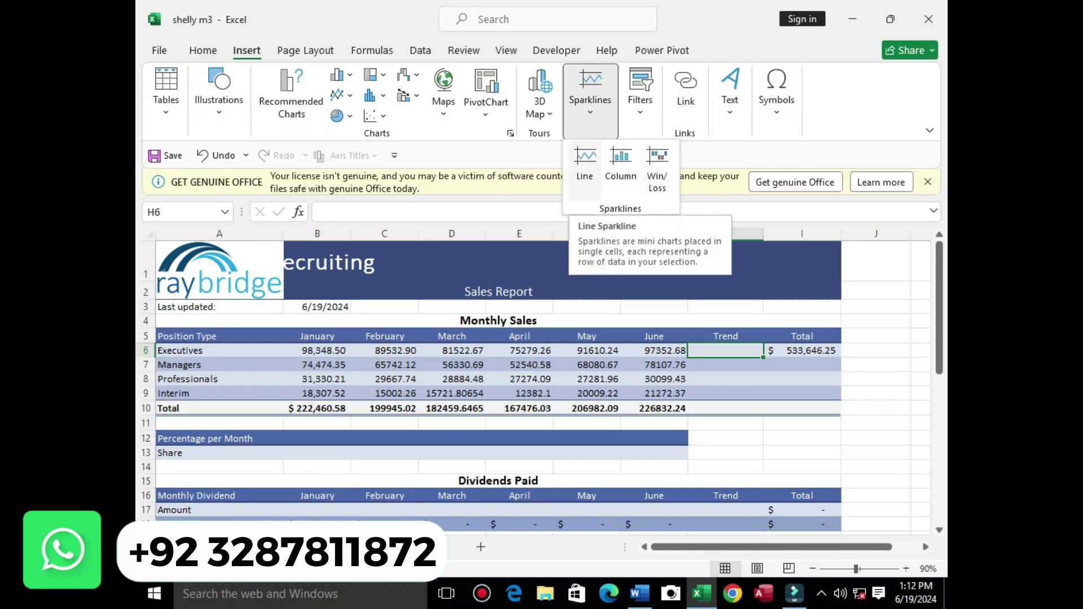
{"action": "left_click", "coordinate": [585, 161]}
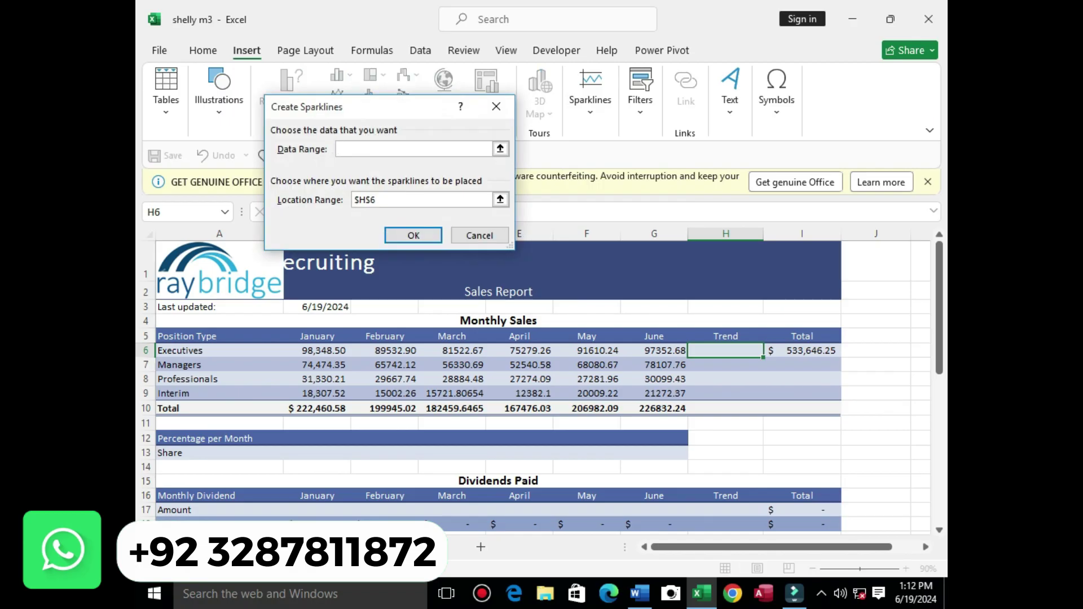
{"action": "left_click", "coordinate": [639, 593]}
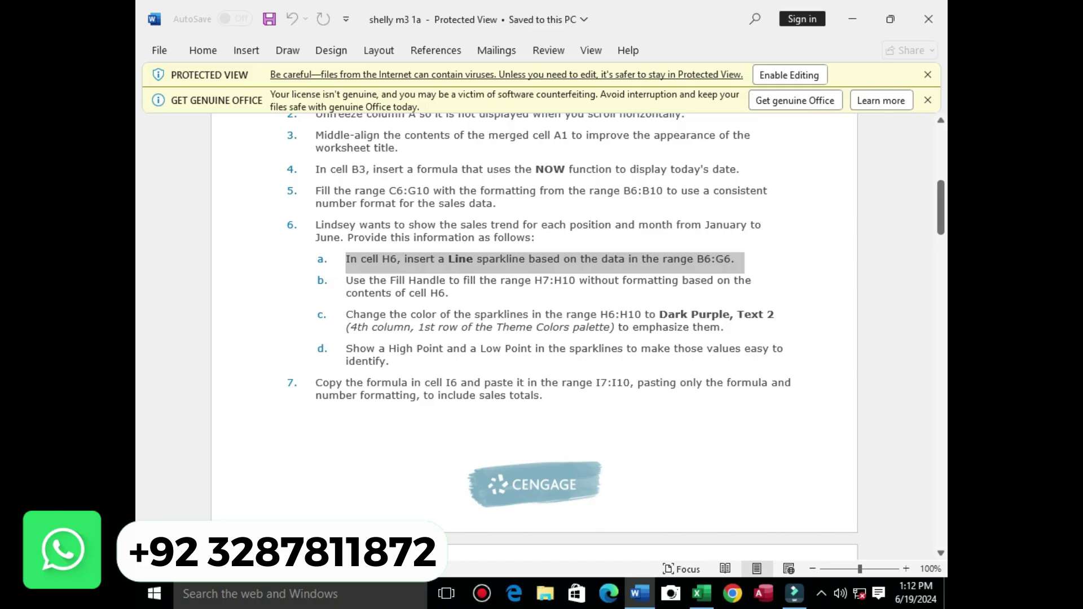
{"action": "left_click", "coordinate": [701, 593]}
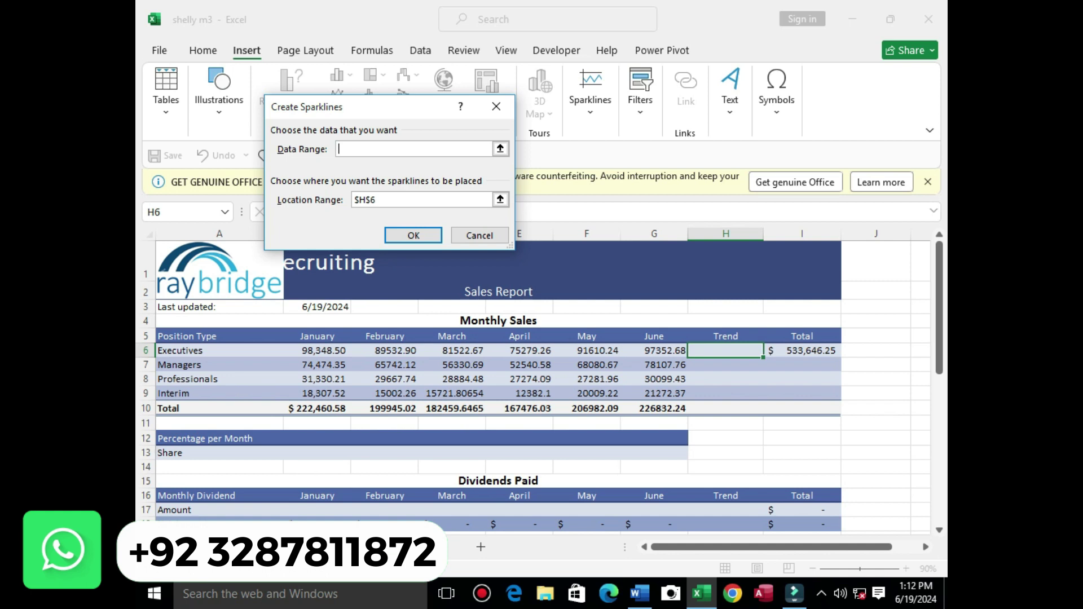
{"action": "left_click_drag", "start_coordinate": [304, 351], "coordinate": [683, 356]}
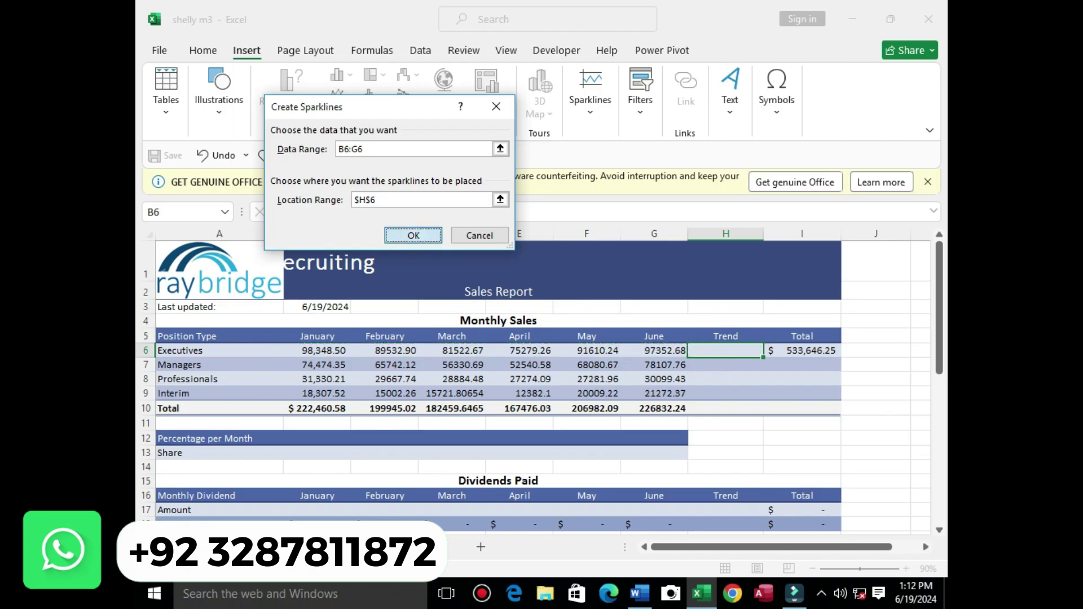
{"action": "key", "text": "Return"}
{"action": "left_click_drag", "start_coordinate": [763, 357], "coordinate": [763, 398]}
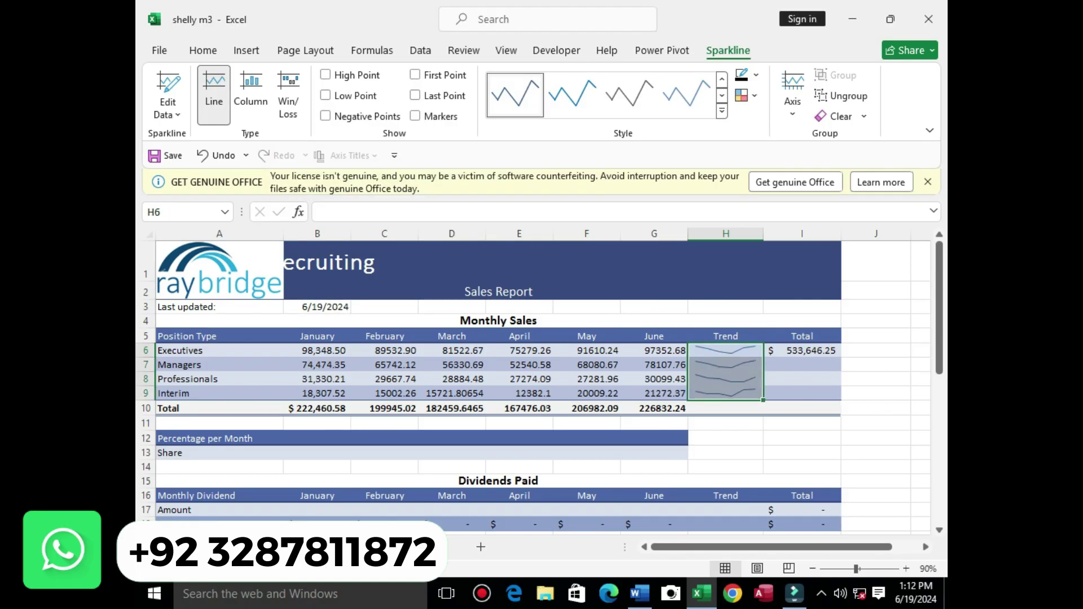
- Switch to Word, read project step 6c about the Dark Purple, Text 2 sparkline color, and return to Excel
{"action": "mouse_move", "coordinate": [639, 593]}
{"action": "left_click", "coordinate": [642, 502]}
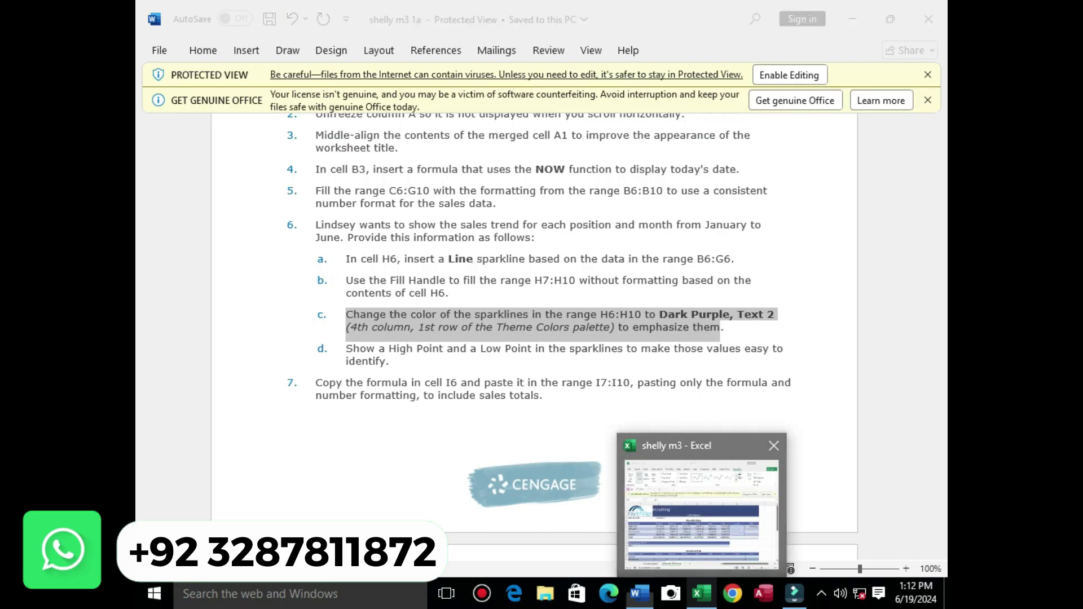
{"action": "left_click", "coordinate": [701, 593]}
- Try to apply a dark purple sparkline style to H6:H9 from the style gallery, rechecking project step 6c in Word
{"action": "left_click", "coordinate": [721, 111]}
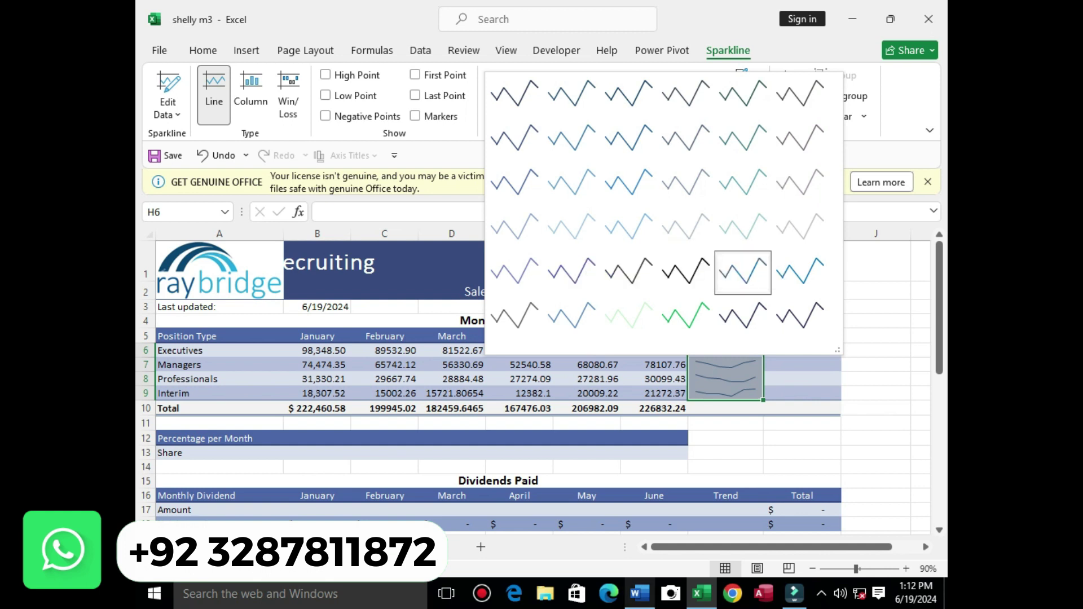
{"action": "left_click", "coordinate": [639, 593]}
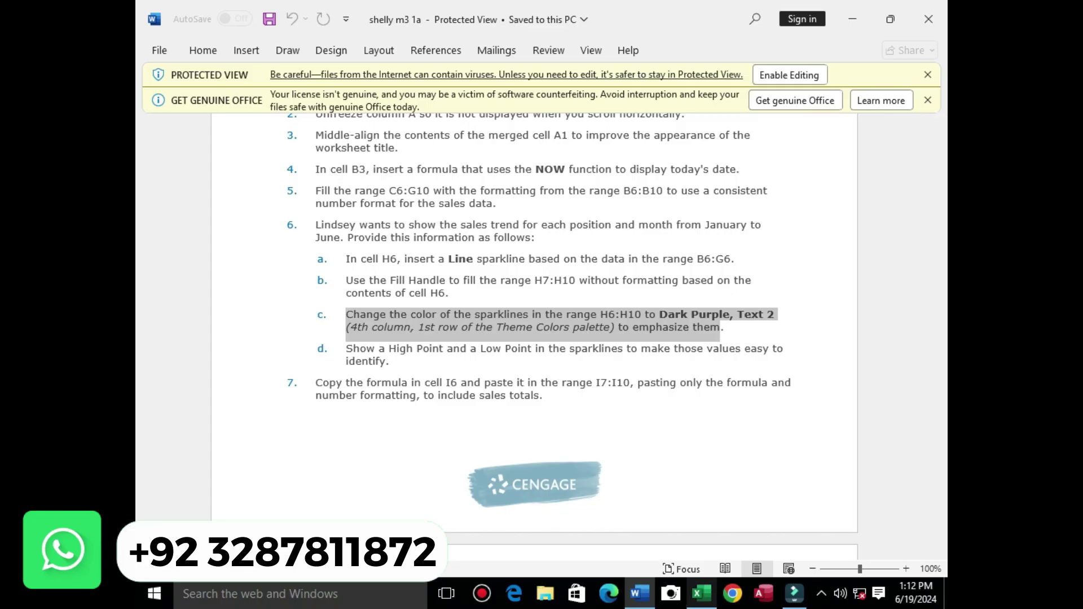
{"action": "left_click", "coordinate": [701, 594]}
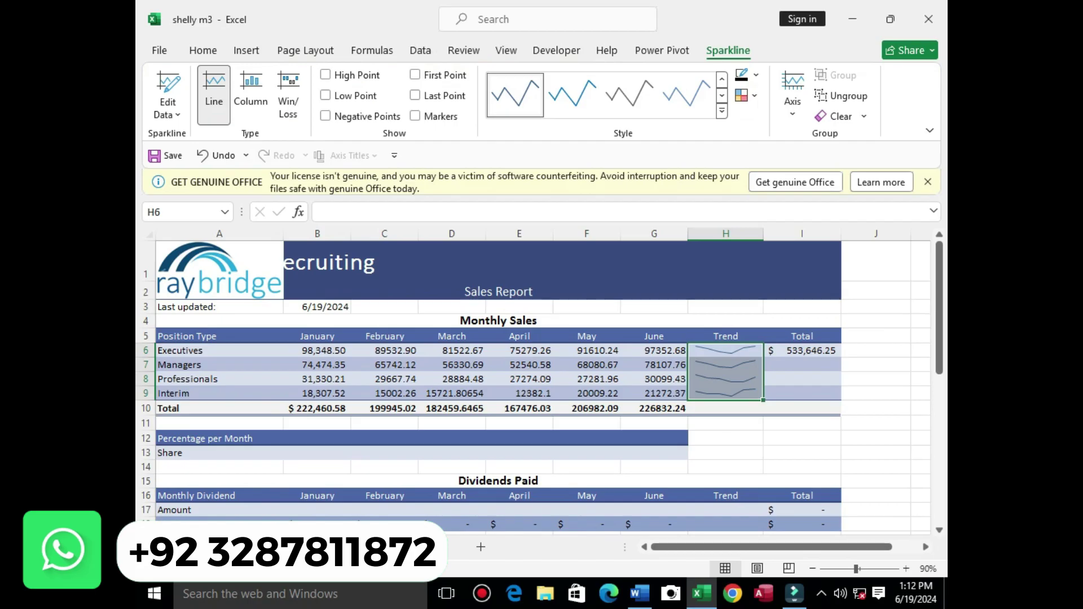
{"action": "left_click", "coordinate": [722, 96]}
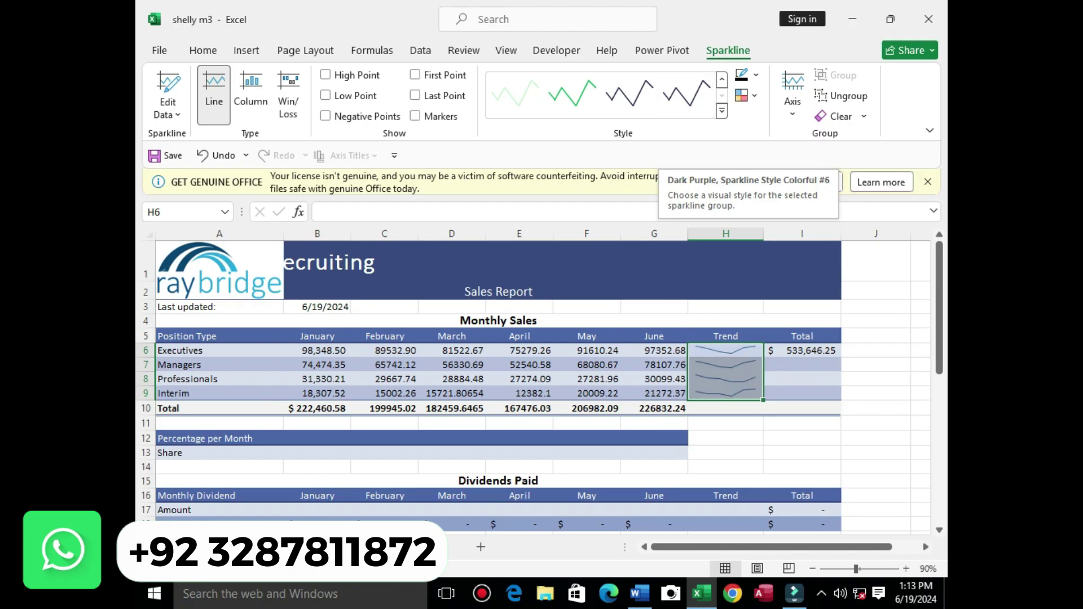
{"action": "left_click", "coordinate": [721, 111]}
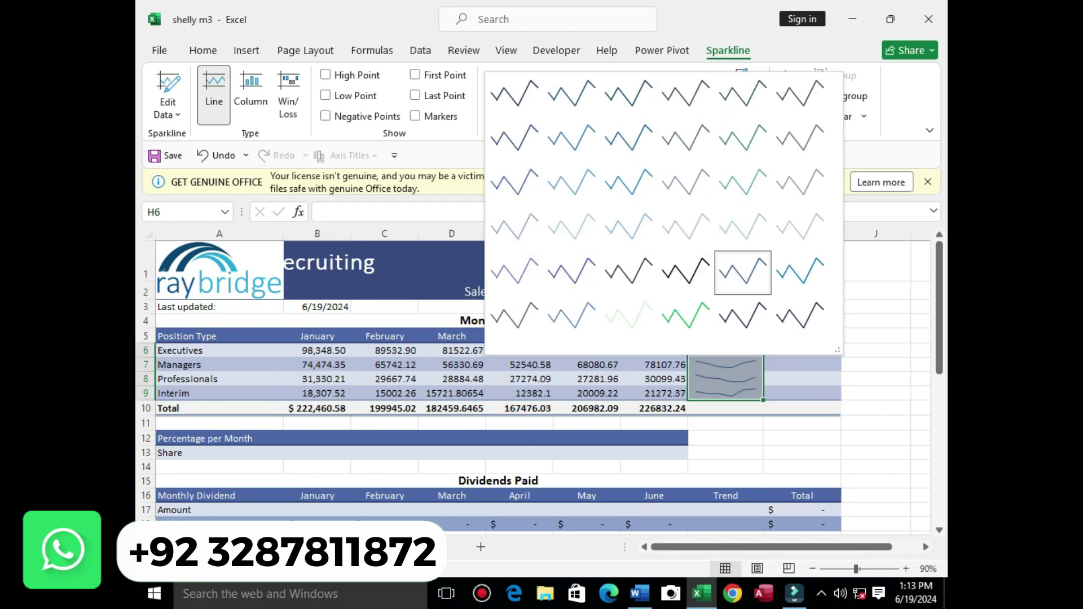
{"action": "left_click", "coordinate": [742, 273]}
- Clear the sparklines from the Trend cells H6:H9
{"action": "left_click", "coordinate": [662, 51]}
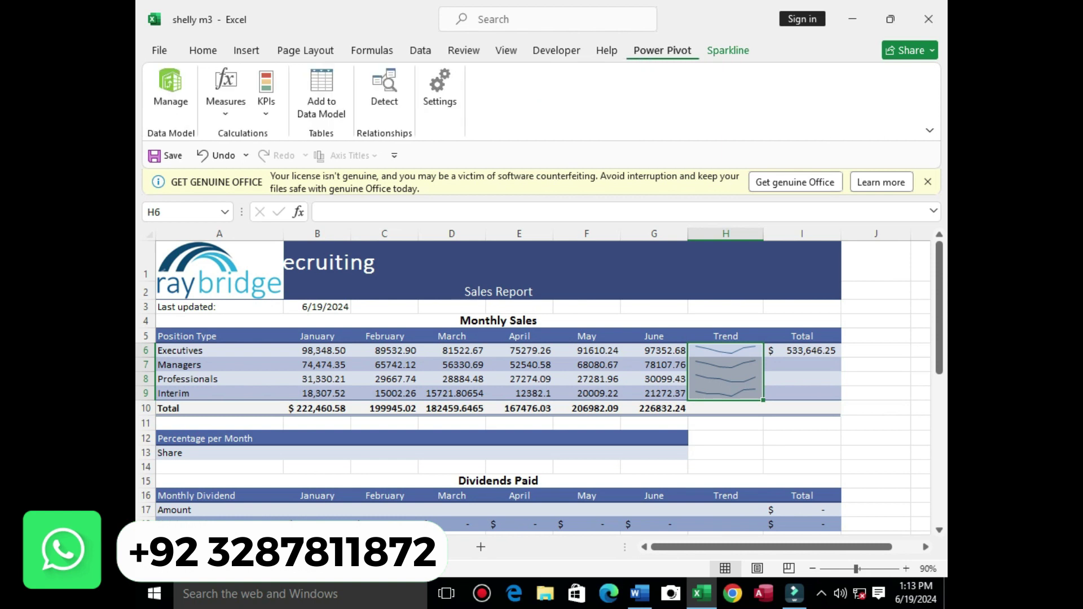
{"action": "left_click", "coordinate": [728, 50]}
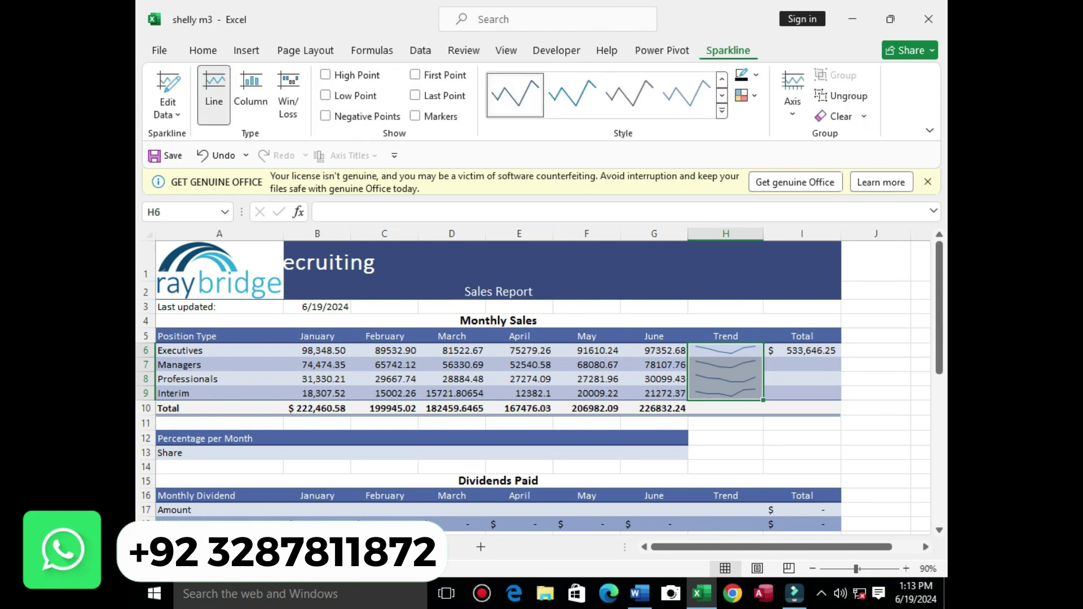
{"action": "left_click", "coordinate": [837, 117]}
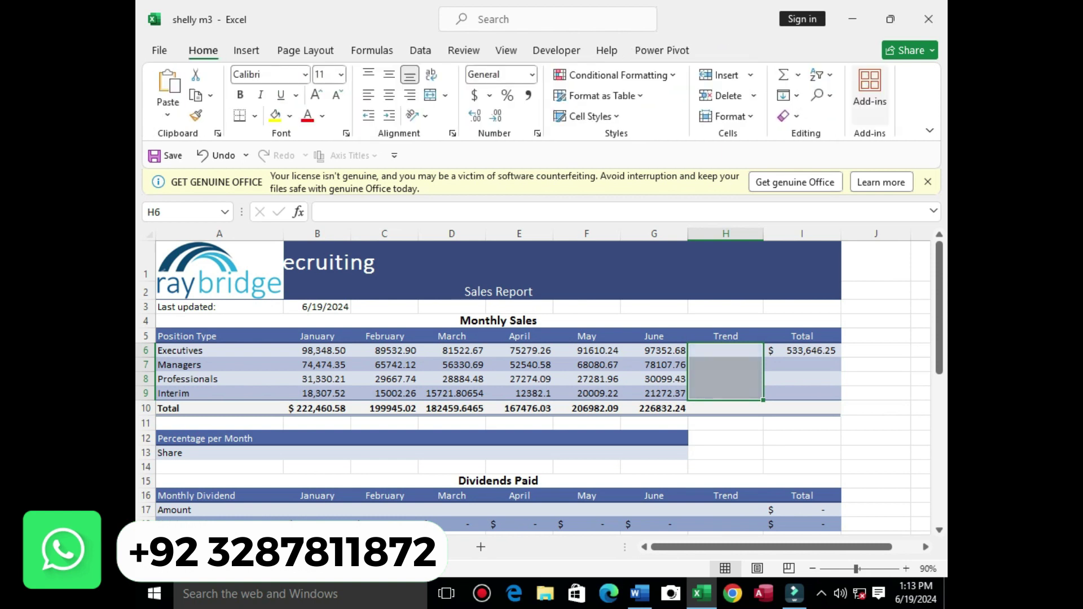
- Insert a Line sparkline in cell H6 from data range B6:G6 and fill it down to H9
{"action": "left_click", "coordinate": [725, 350]}
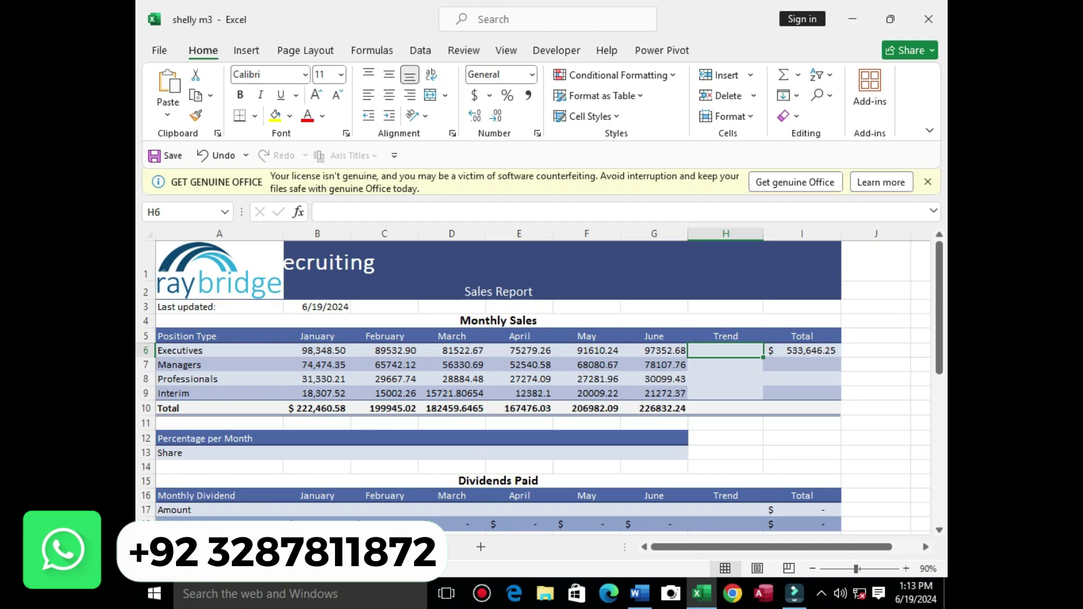
{"action": "left_click", "coordinate": [247, 50]}
{"action": "left_click", "coordinate": [588, 91]}
{"action": "left_click", "coordinate": [584, 164]}
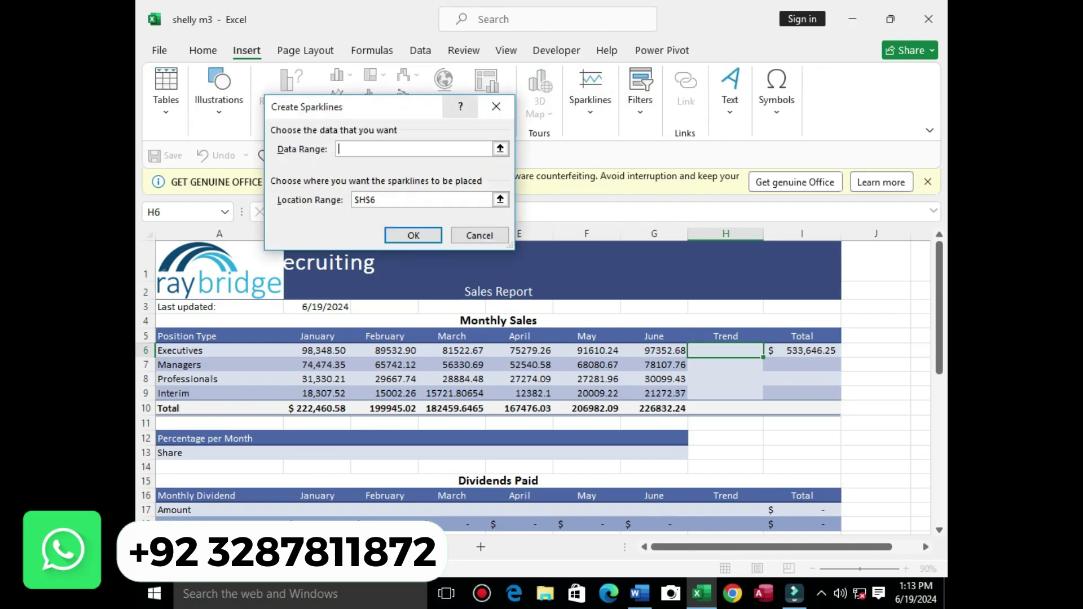
{"action": "left_click_drag", "start_coordinate": [304, 351], "coordinate": [665, 353]}
{"action": "left_click", "coordinate": [413, 235]}
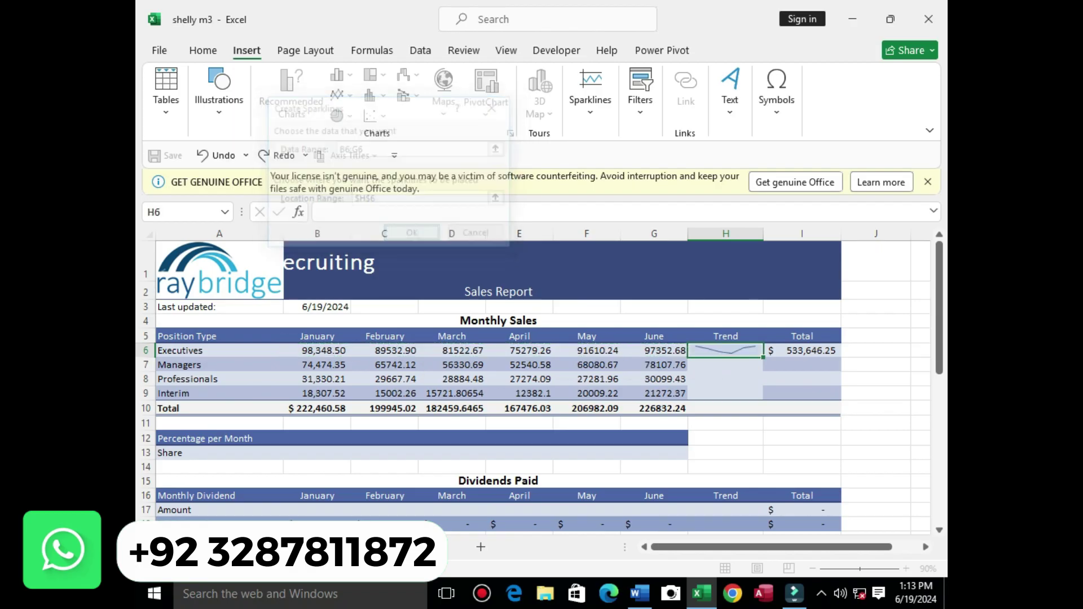
{"action": "left_click_drag", "start_coordinate": [762, 357], "coordinate": [763, 400]}
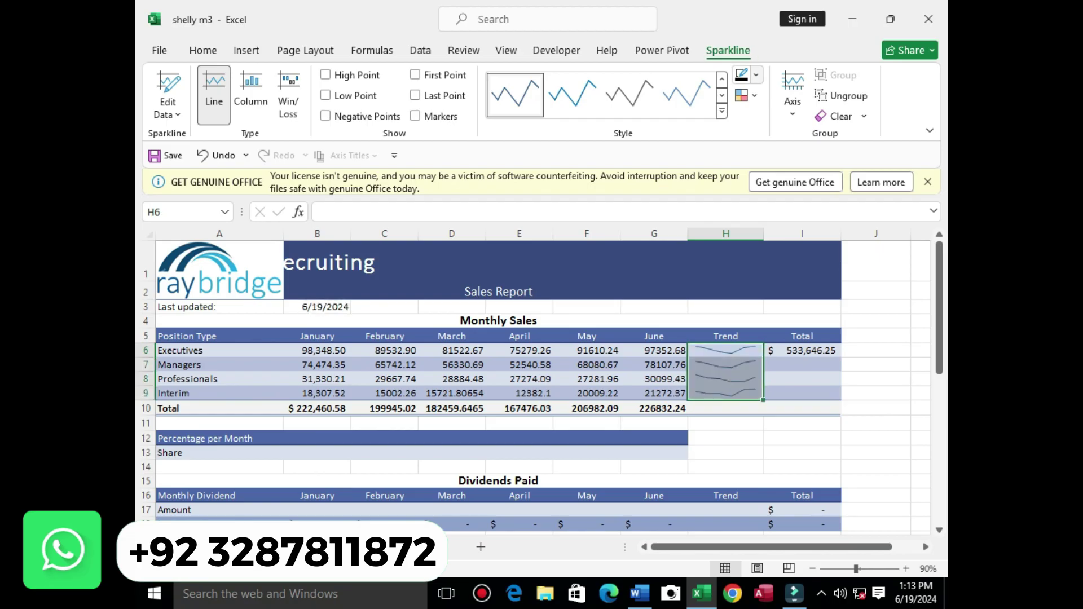
- Open the sparkline color choices for the Trend cells H6:H9
{"action": "left_click", "coordinate": [747, 75]}
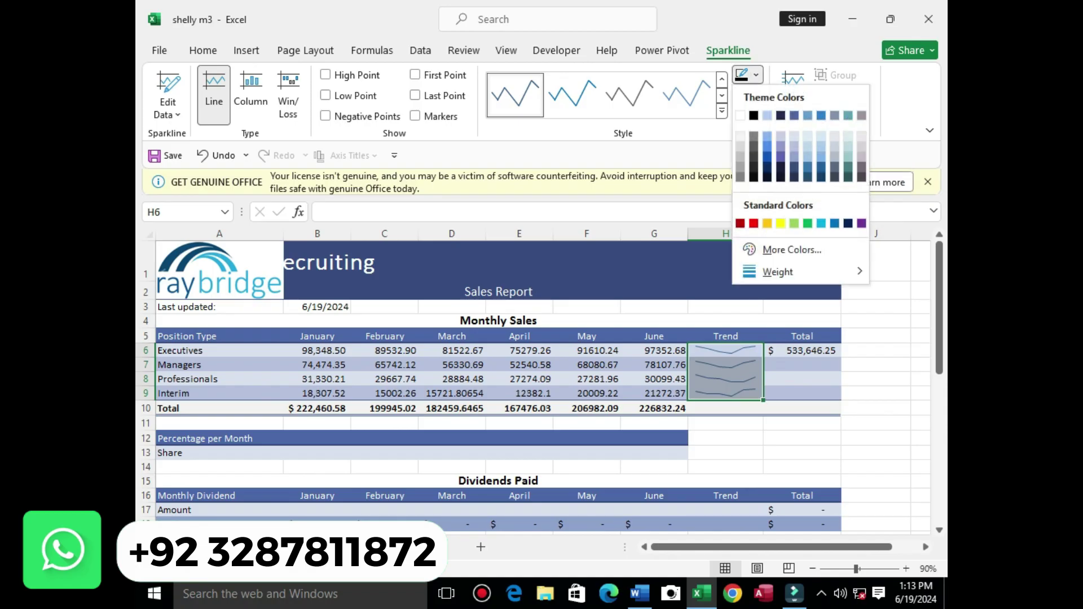